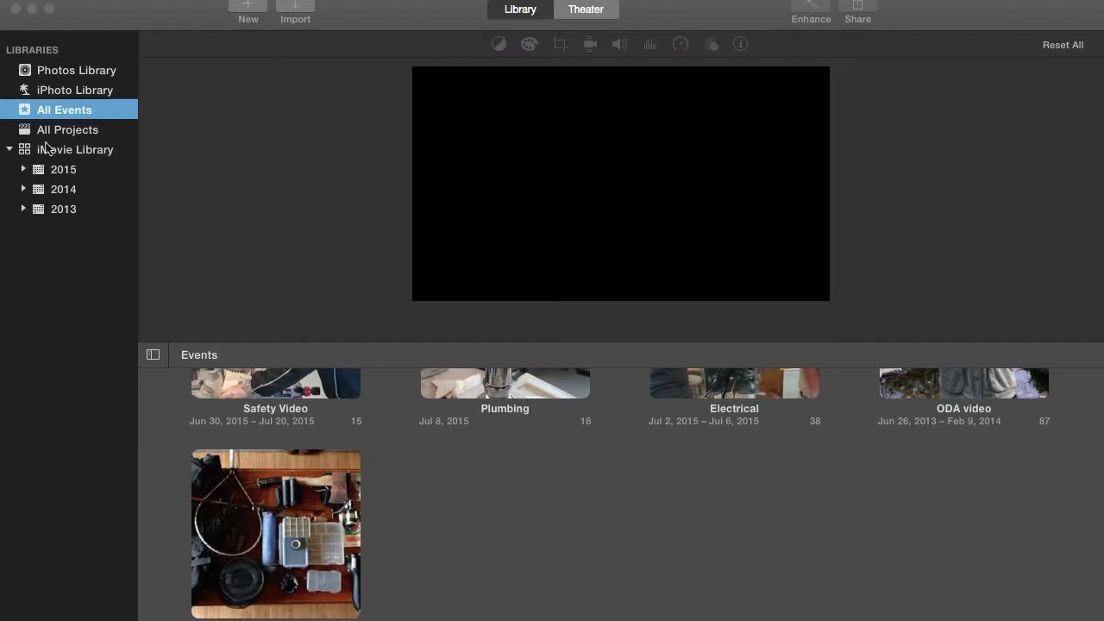
Step: Create a new event named Video Editing in the 2015 group of the iMovie Library and select it
left_click(63, 172)
left_click(60, 172)
right_click(60, 174)
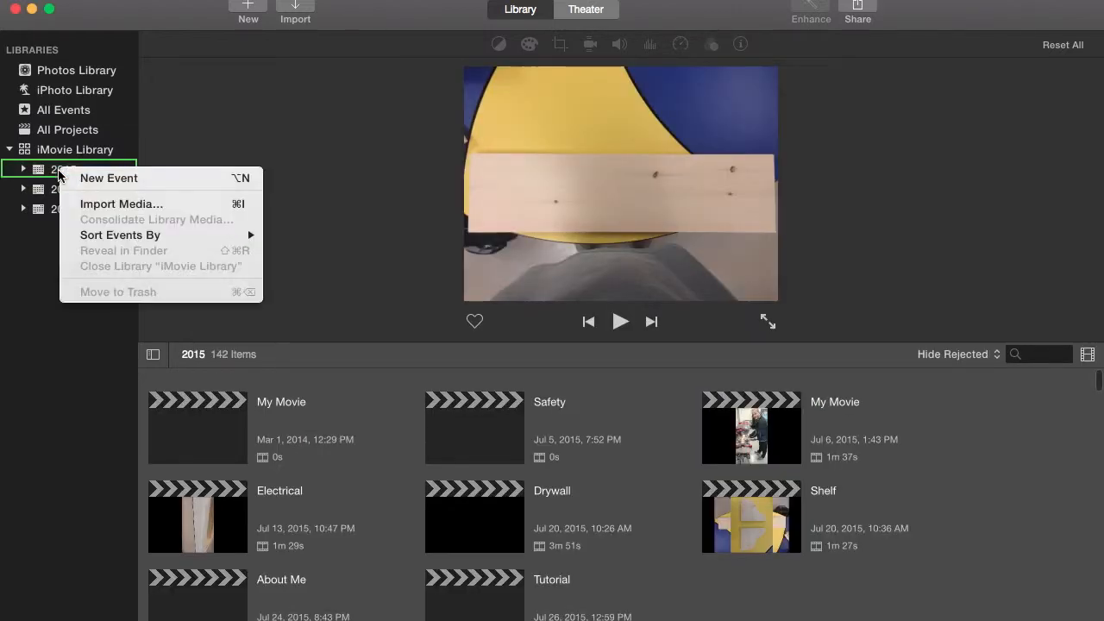
left_click(108, 179)
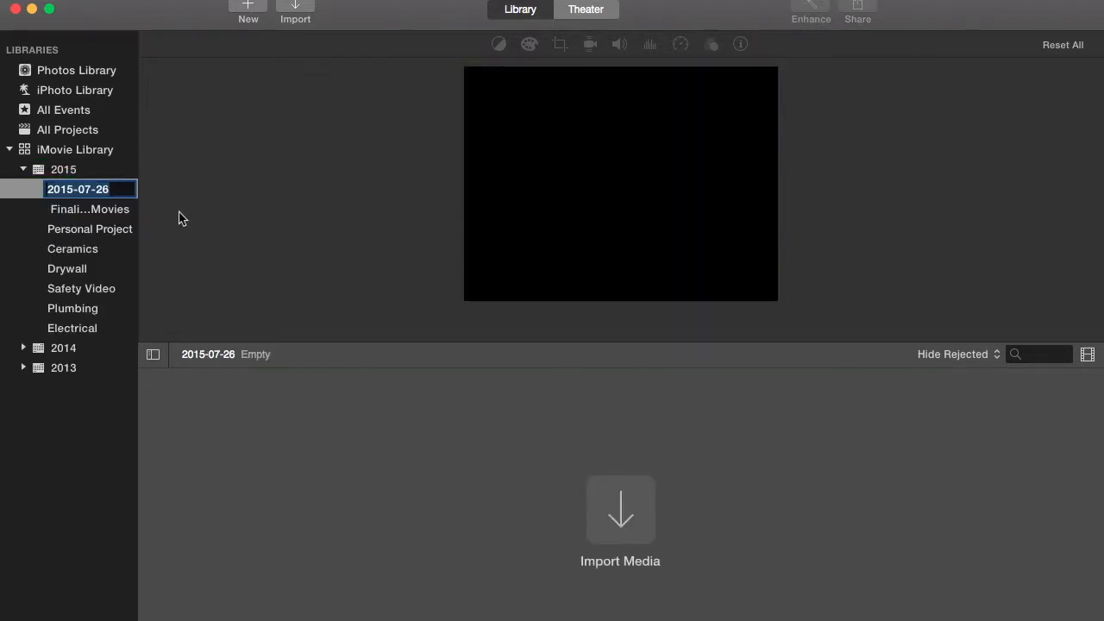
type("Video Editing")
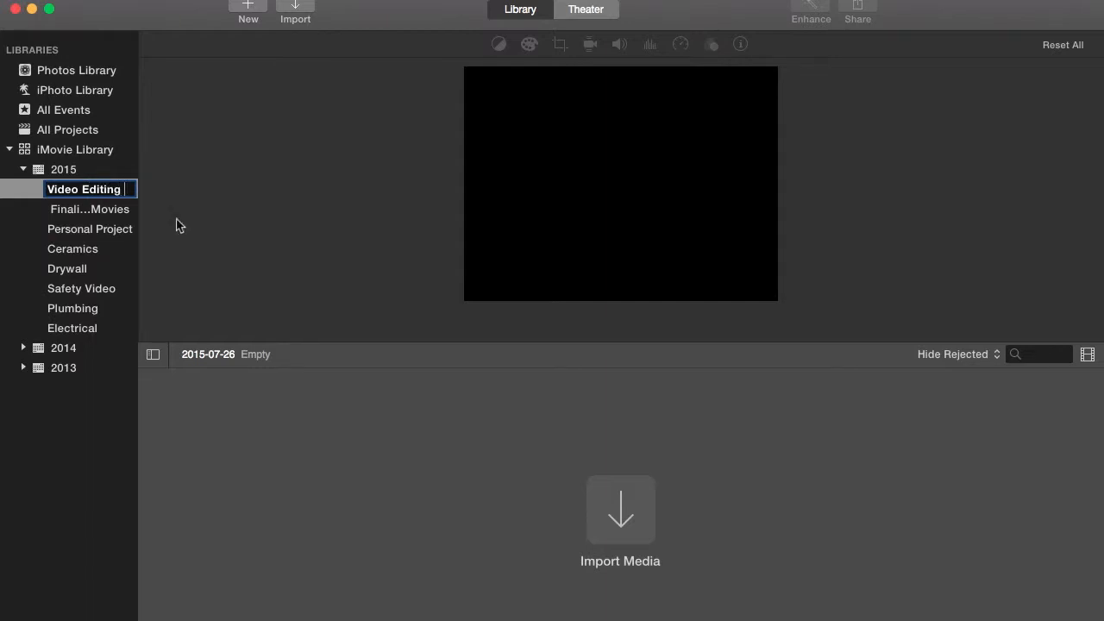
left_click(97, 214)
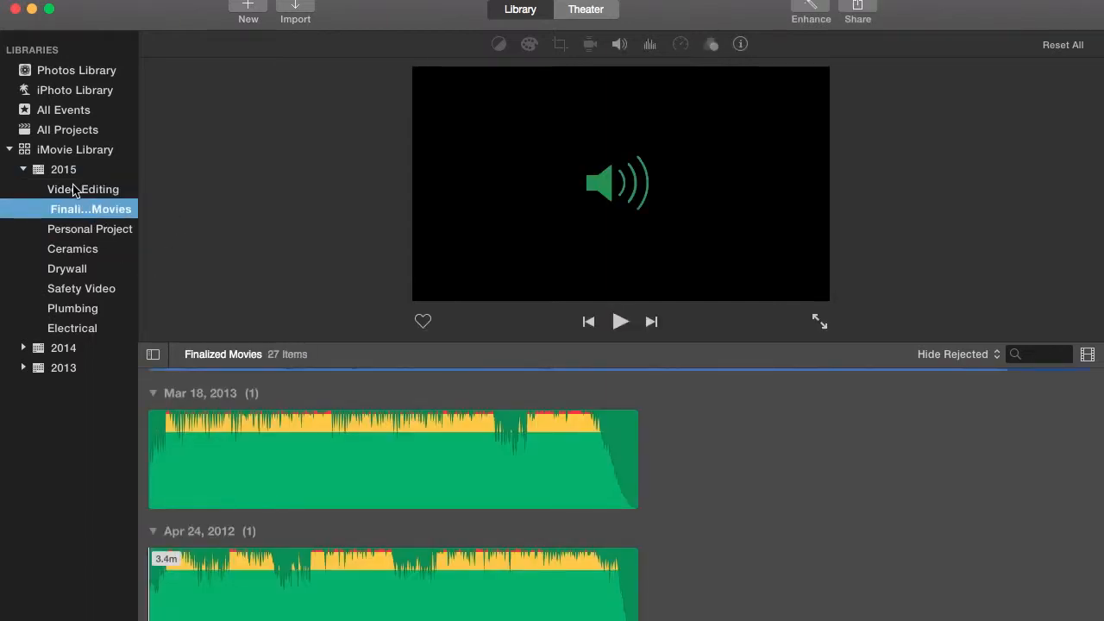
left_click(74, 190)
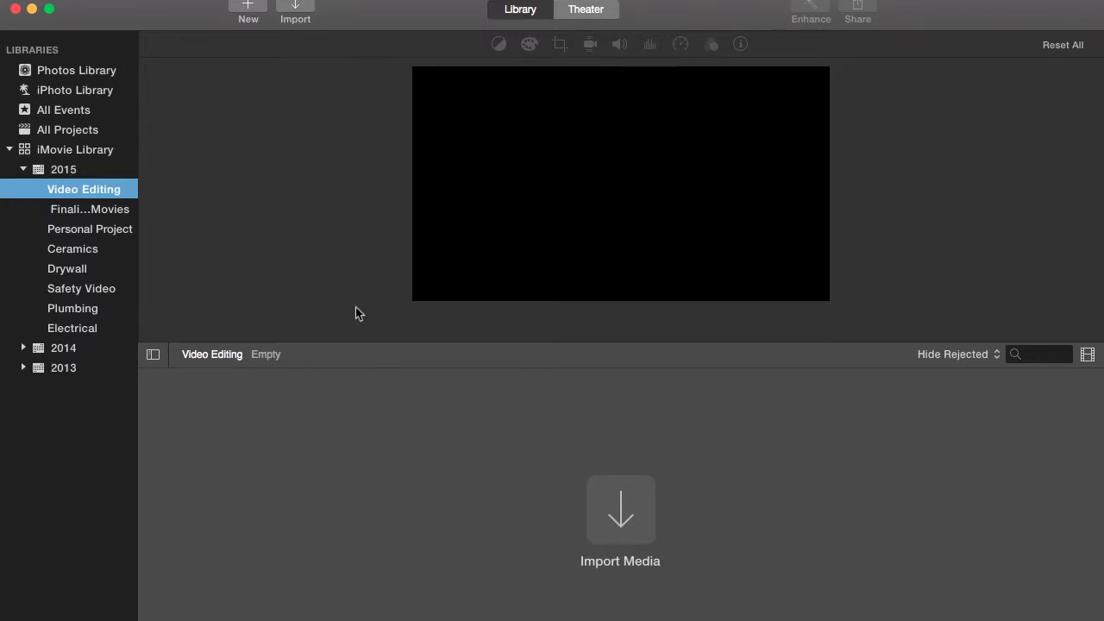
Step: Create a new movie with No Theme, named Tutorial, and save it in the Video Editing event
left_click(248, 12)
left_click(228, 67)
scroll(557, 453, "down", 10)
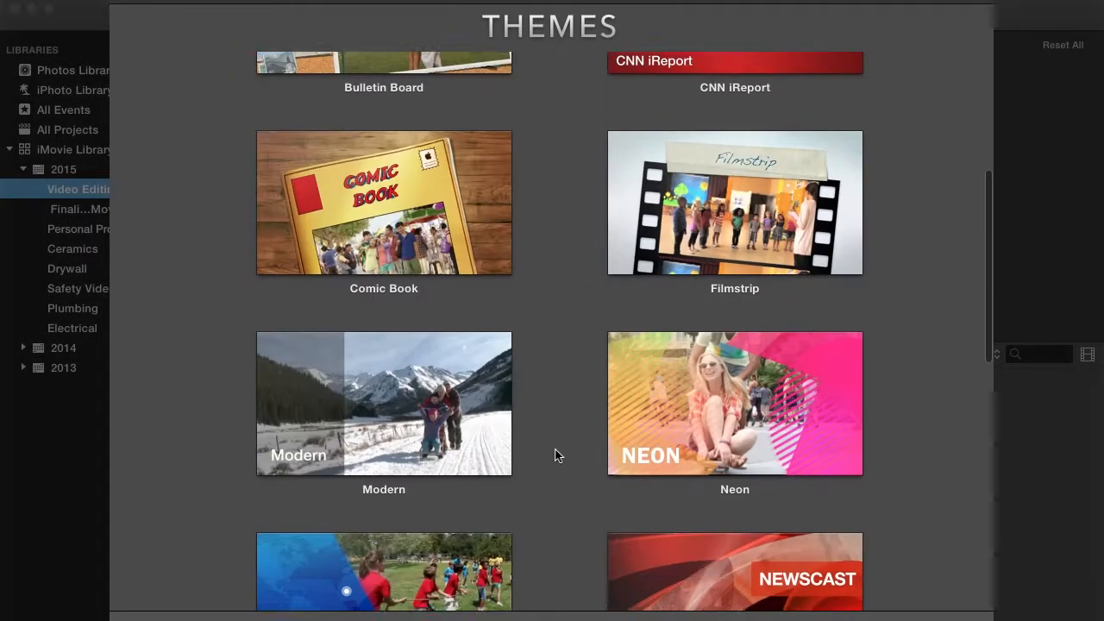
scroll(556, 454, "up", 10)
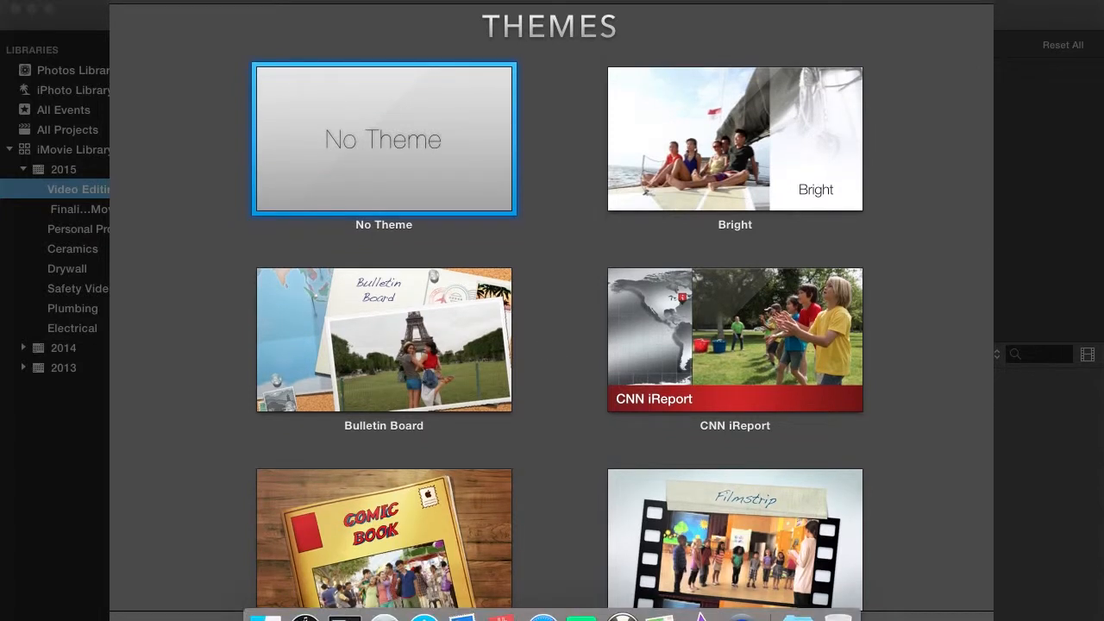
left_click(949, 618)
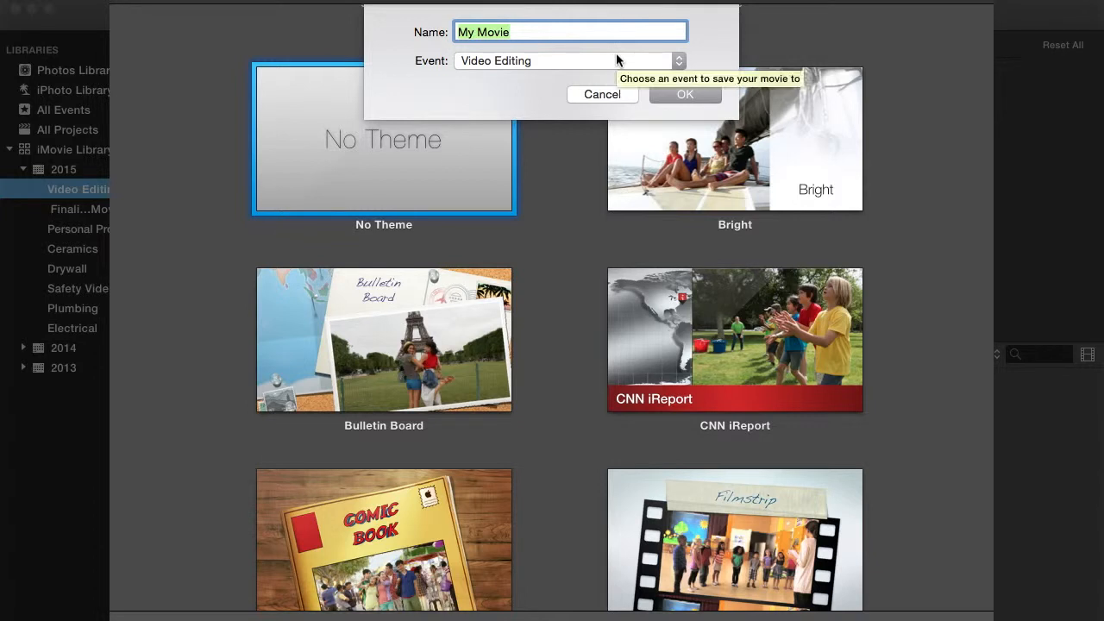
type("Tutorial")
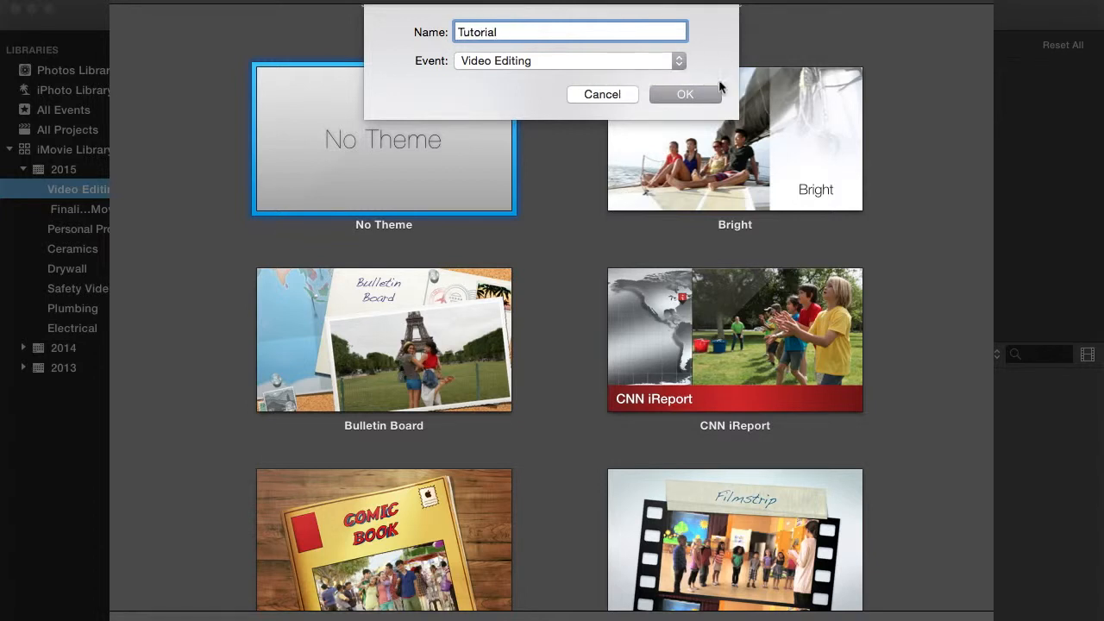
left_click(685, 95)
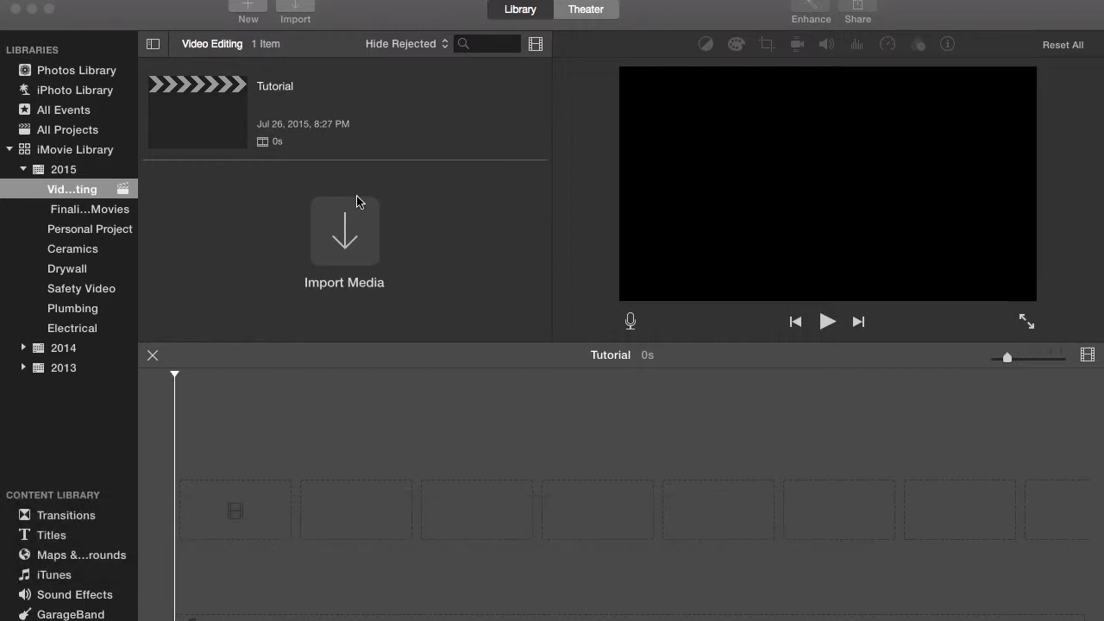
Step: Import the Desktop clips Bored face, Celly, Full Clip, Garbage and Picking up ball into the Video Editing event
left_click(346, 246)
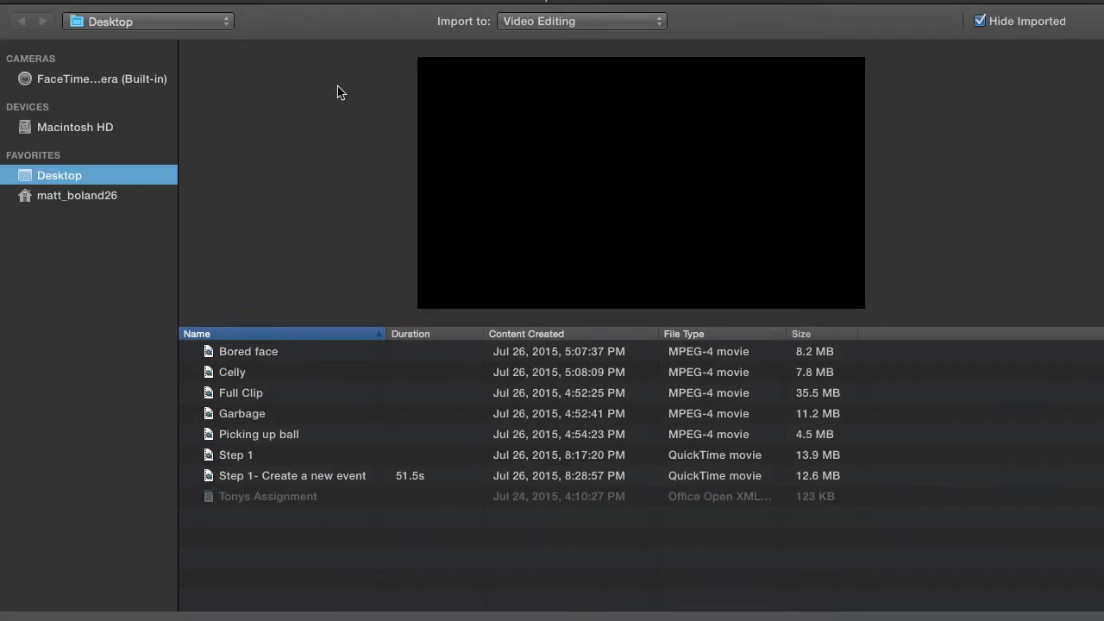
left_click(72, 198)
left_click(57, 175)
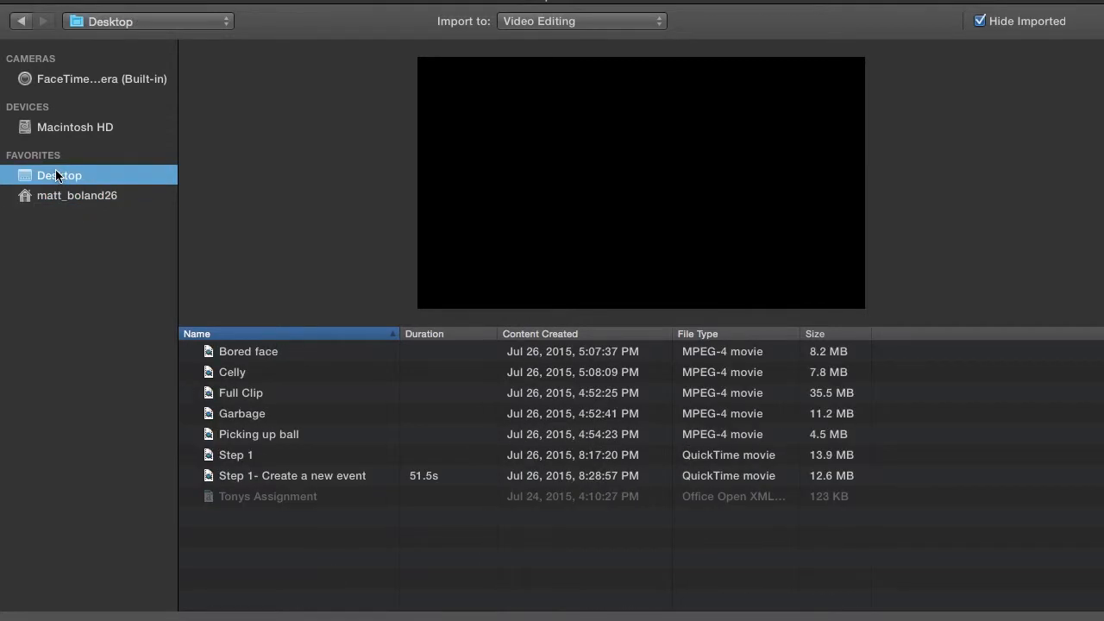
left_click(89, 79)
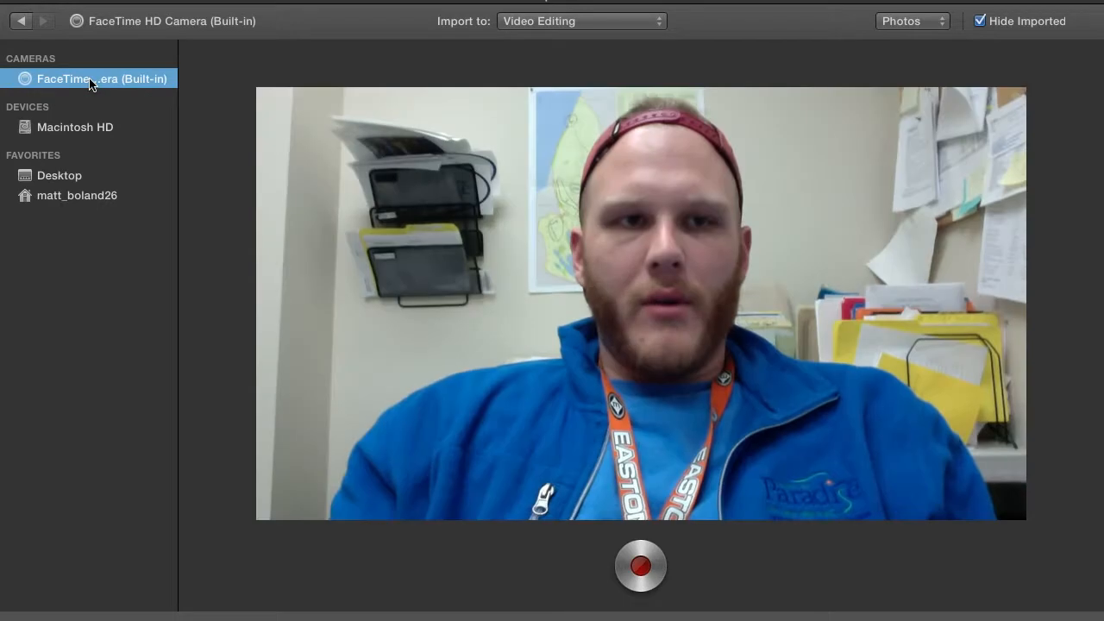
left_click(78, 199)
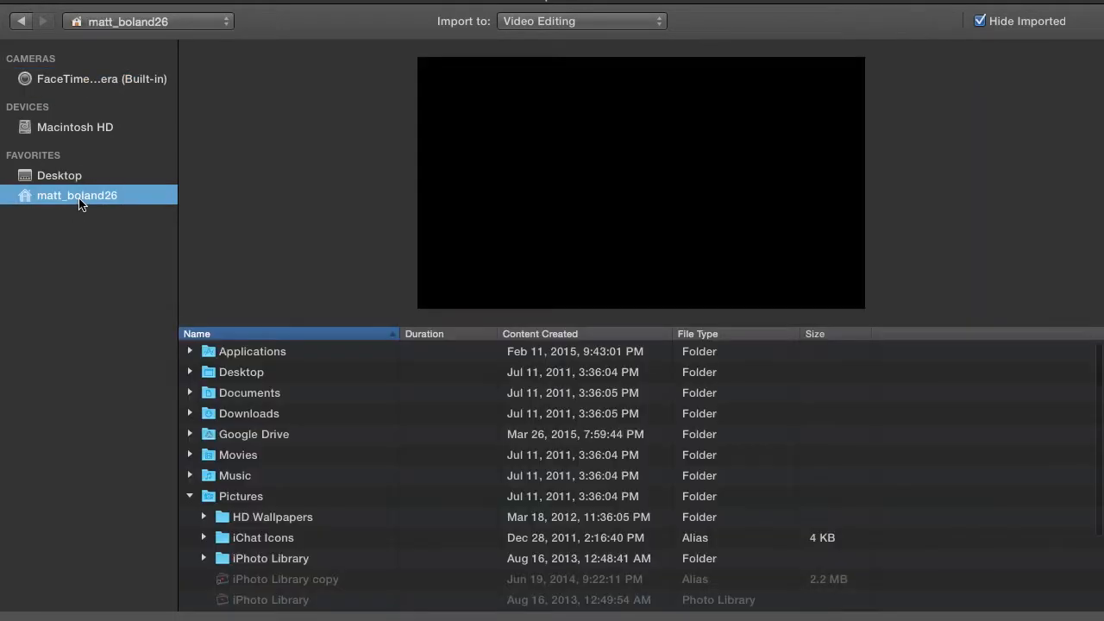
left_click(191, 373)
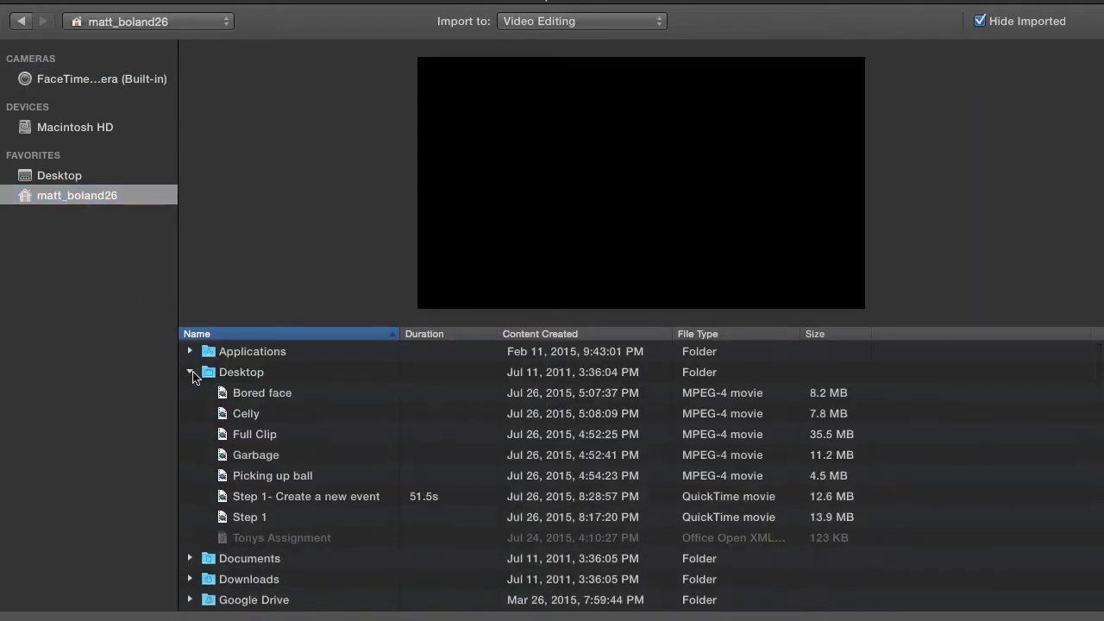
scroll(308, 429, "down", 2)
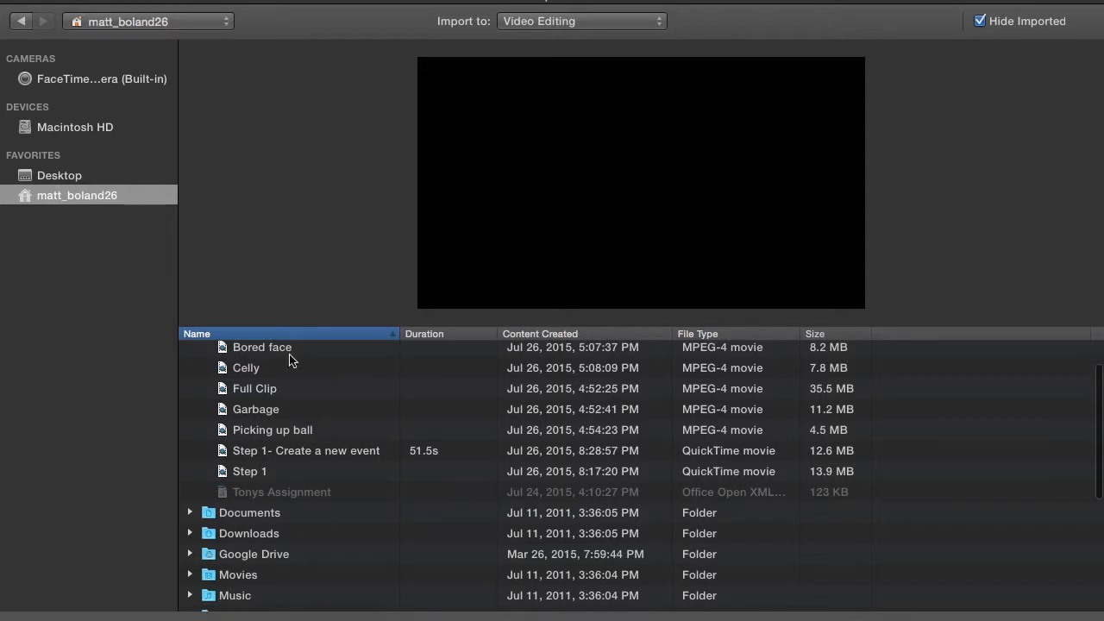
scroll(289, 354, "up", 1)
left_click(259, 367)
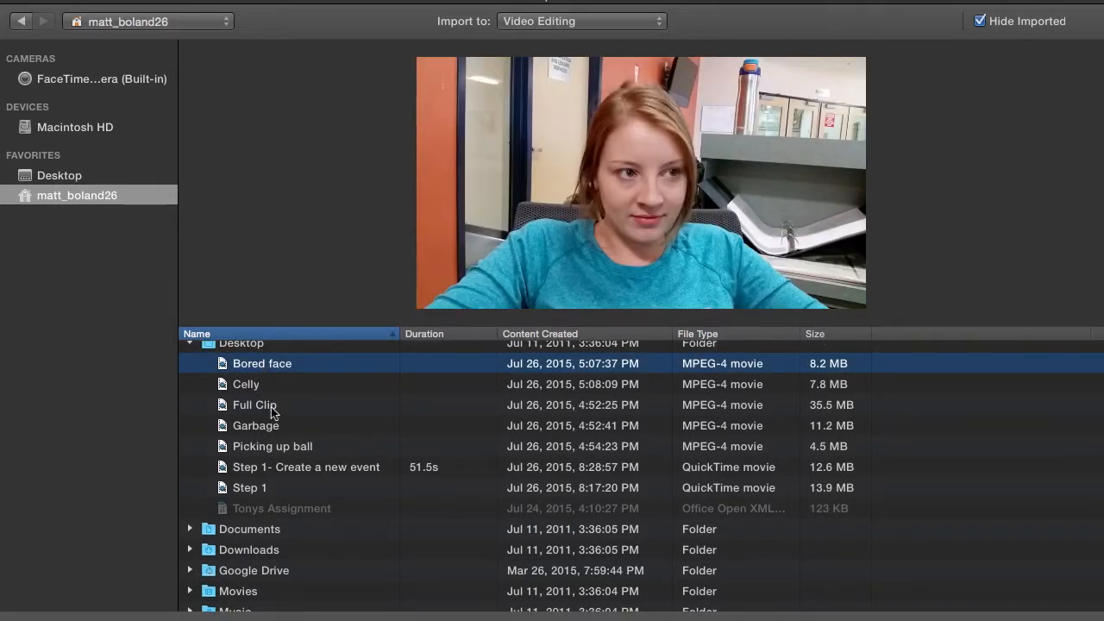
left_click(277, 449, "shift")
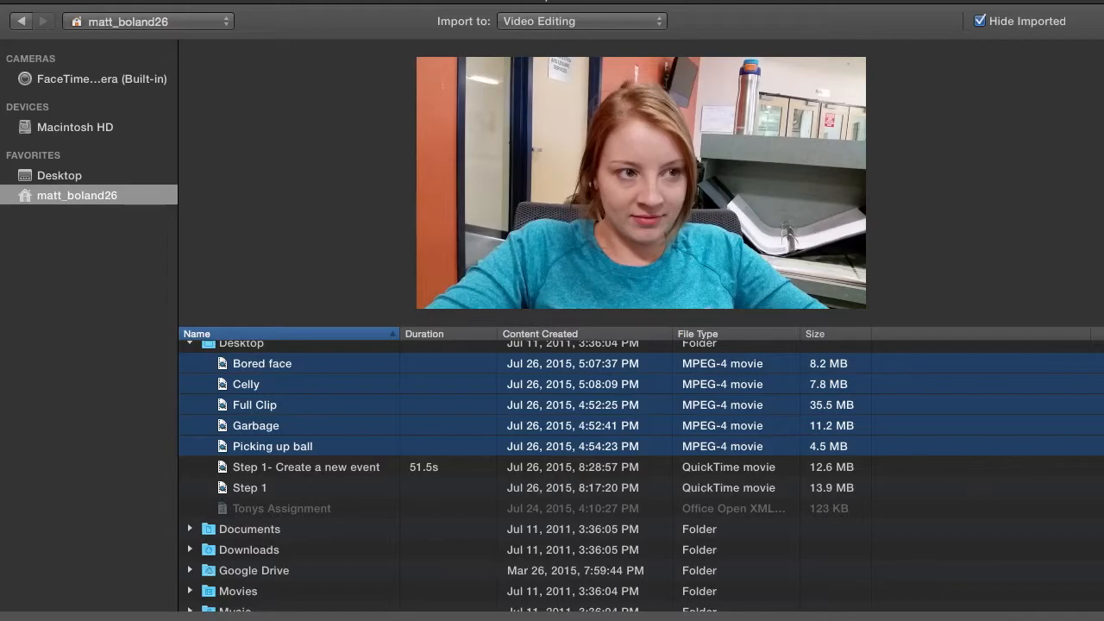
left_click(1018, 619)
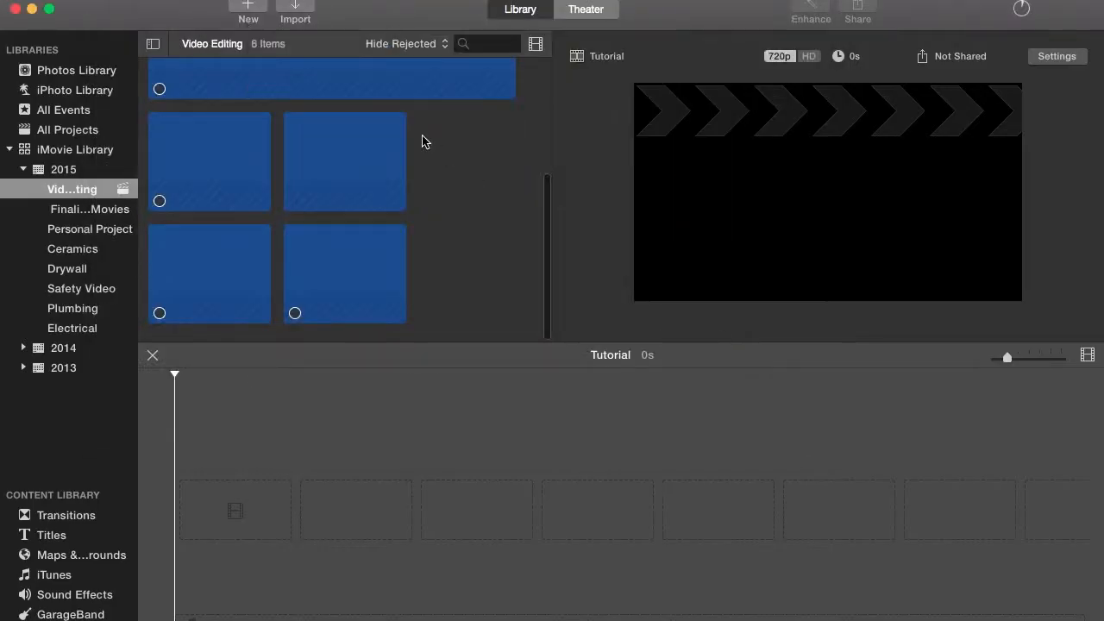
Step: Add the whole 16.5-second office clip to the Tutorial timeline as the first clip
scroll(423, 142, "up", 3)
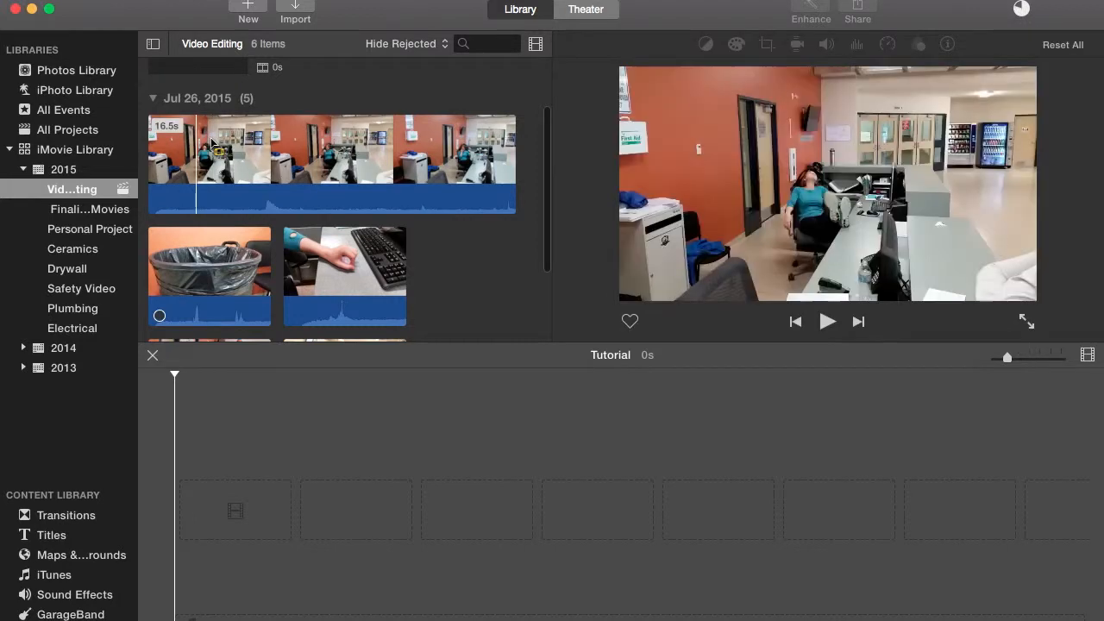
scroll(423, 200, "down", 3)
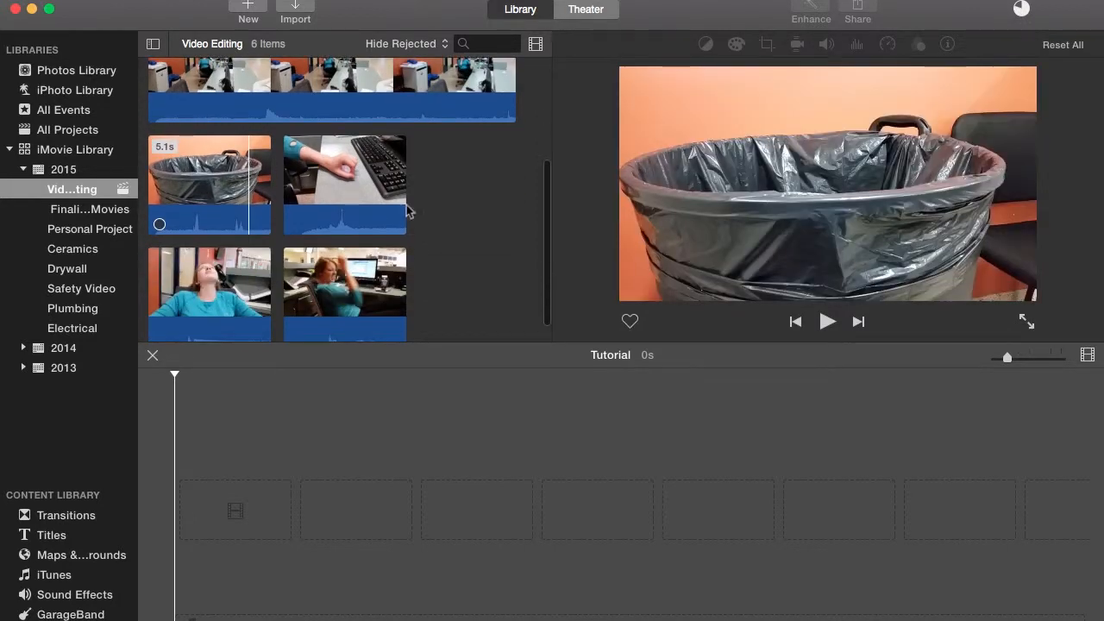
scroll(311, 263, "down", 1)
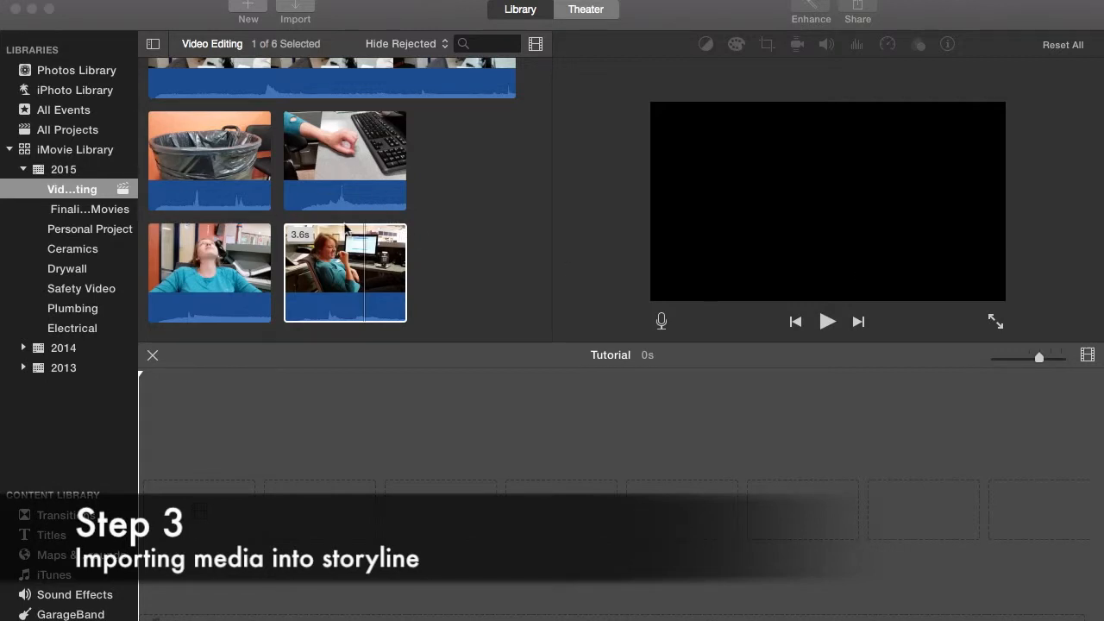
scroll(345, 229, "up", 3)
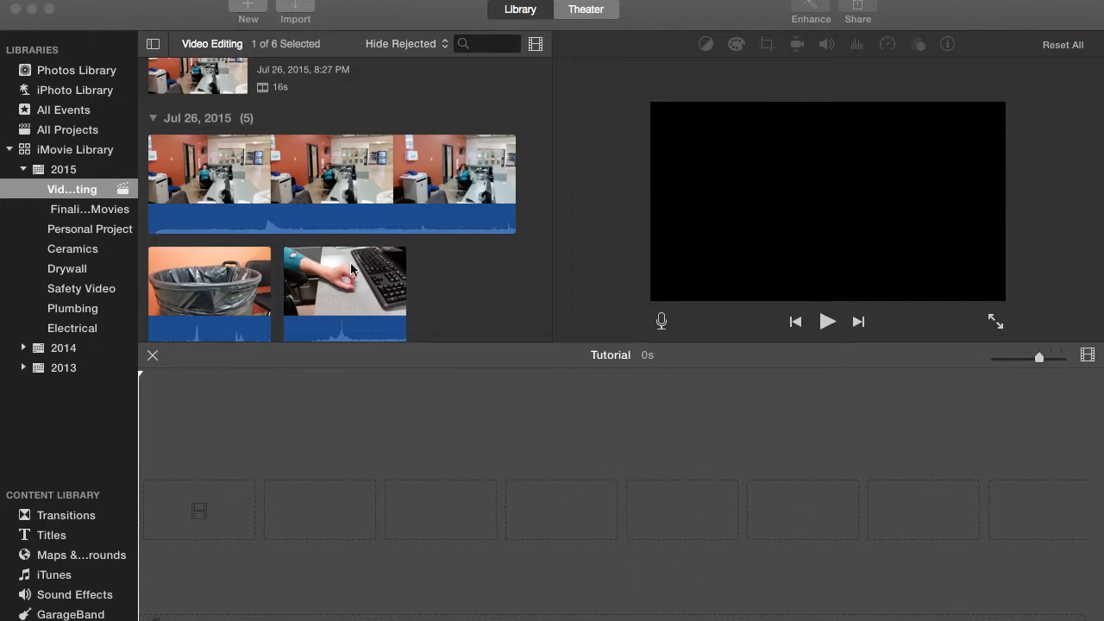
left_click(265, 192)
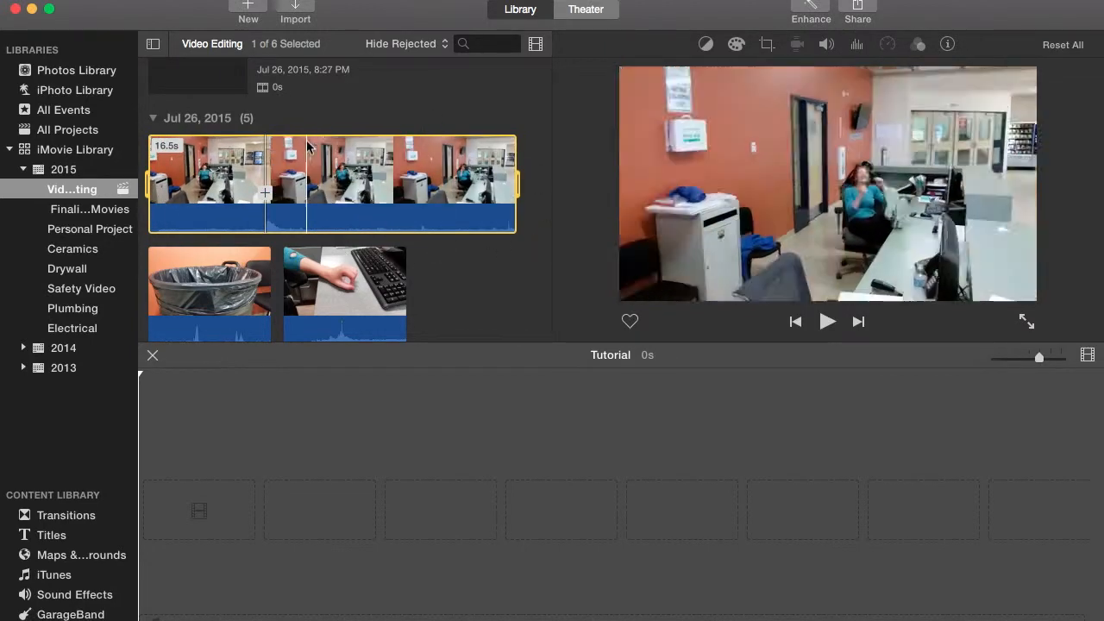
left_click_drag(375, 183, 198, 510)
left_click(596, 448)
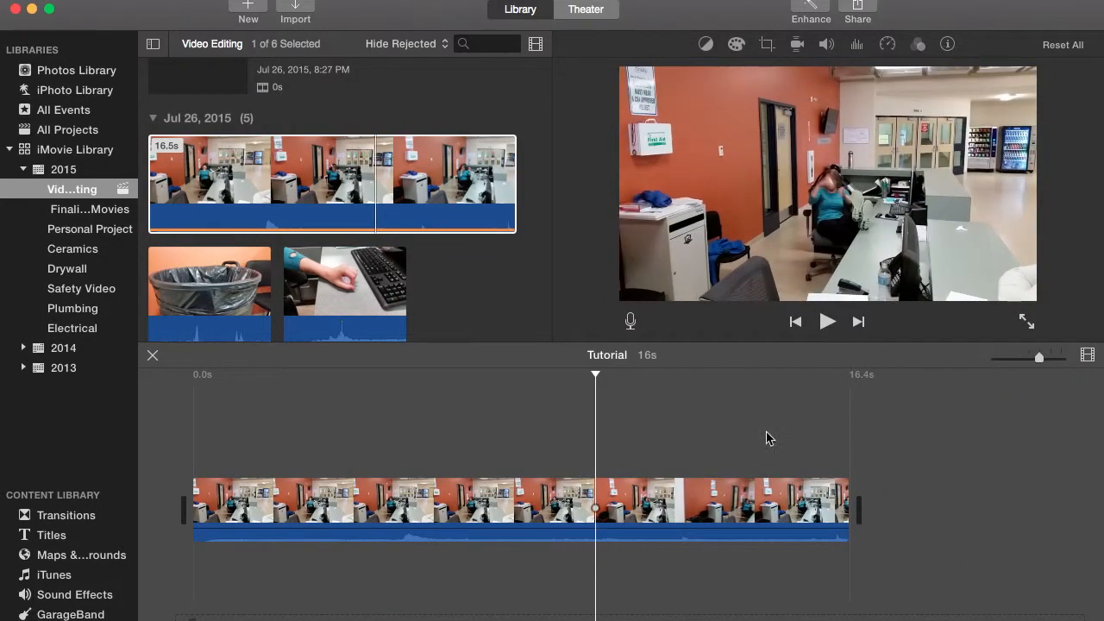
left_click(903, 458)
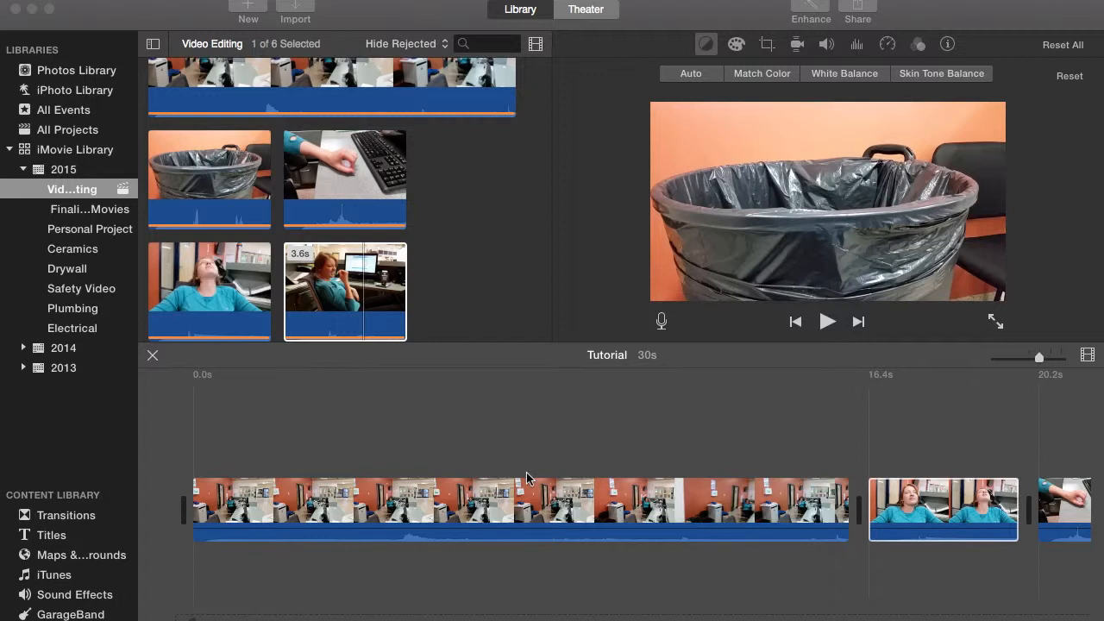
Step: Examine the color correction, cropping, stabilization, volume, noise reduction and effects settings of the first timeline clip
left_click(345, 496)
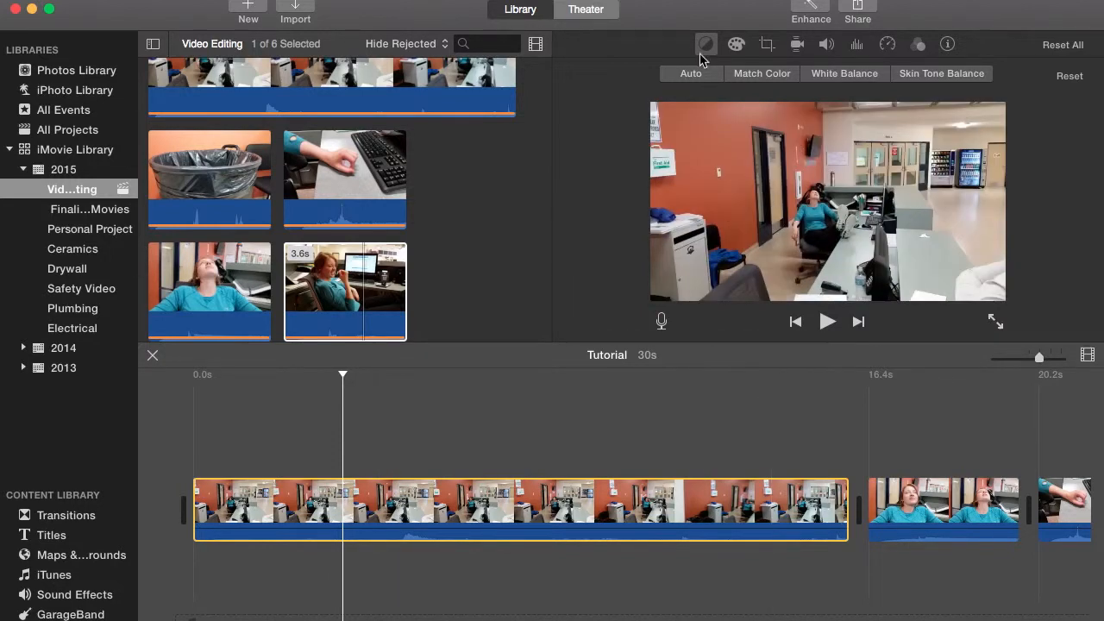
left_click(736, 47)
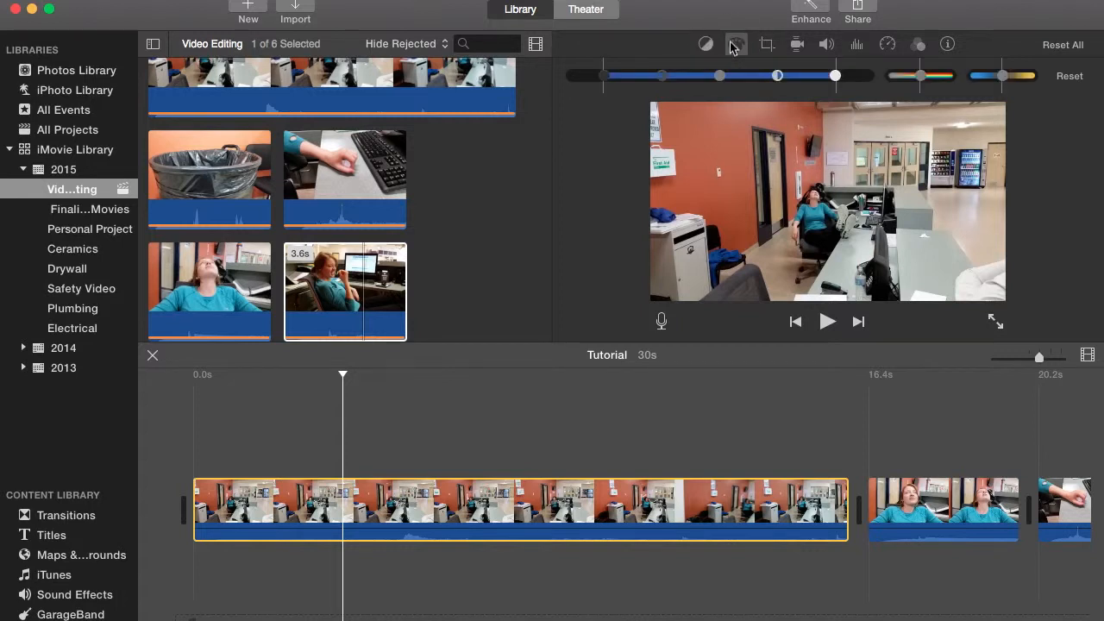
left_click(764, 49)
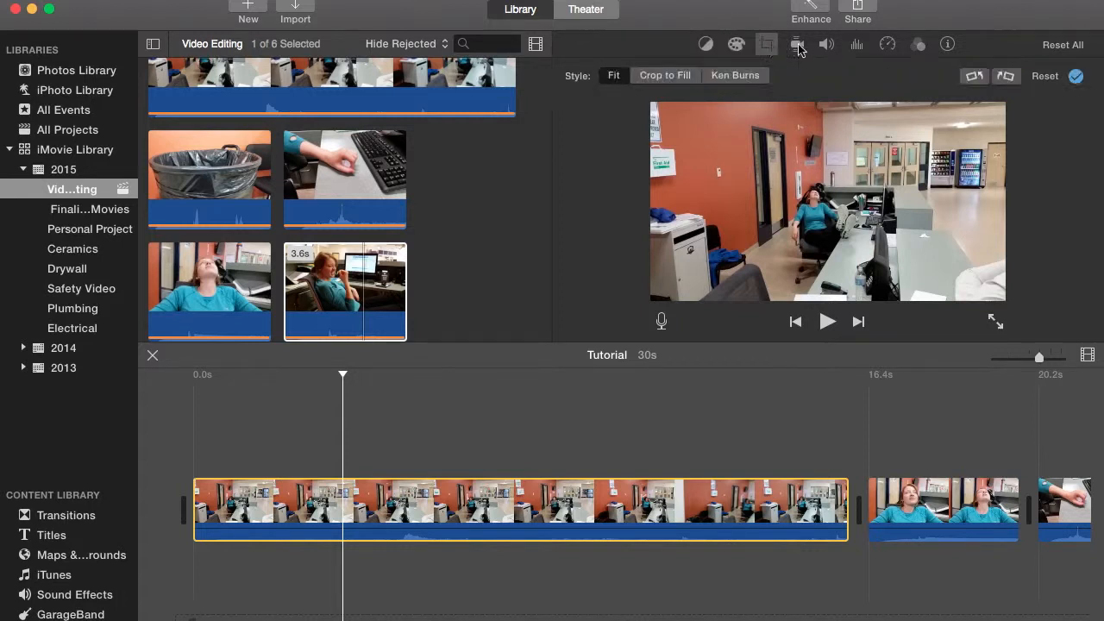
left_click(798, 46)
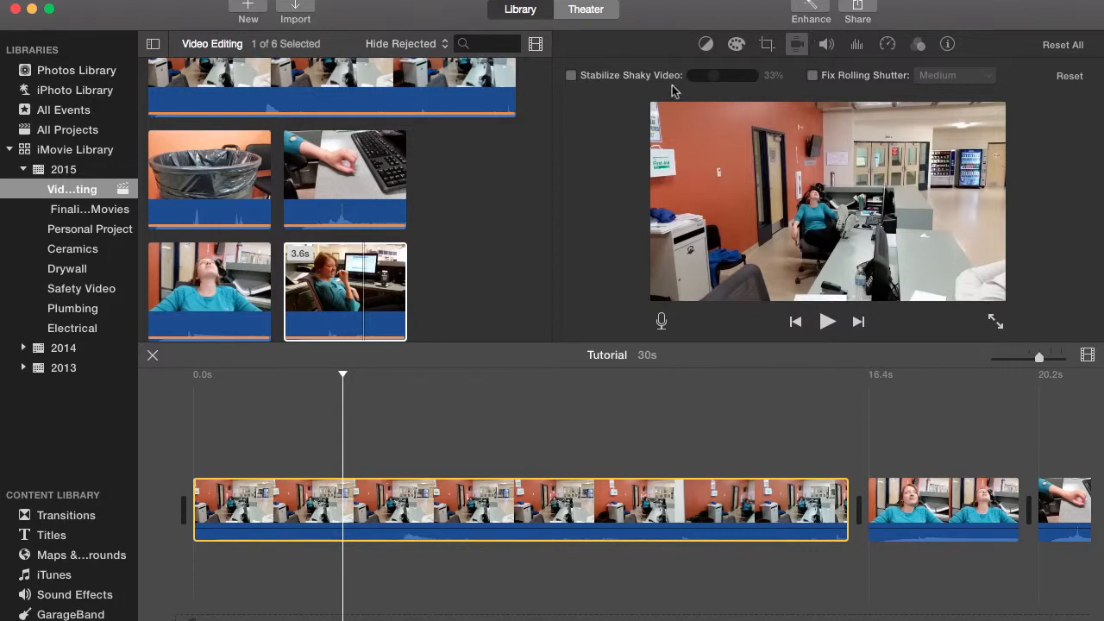
left_click(828, 48)
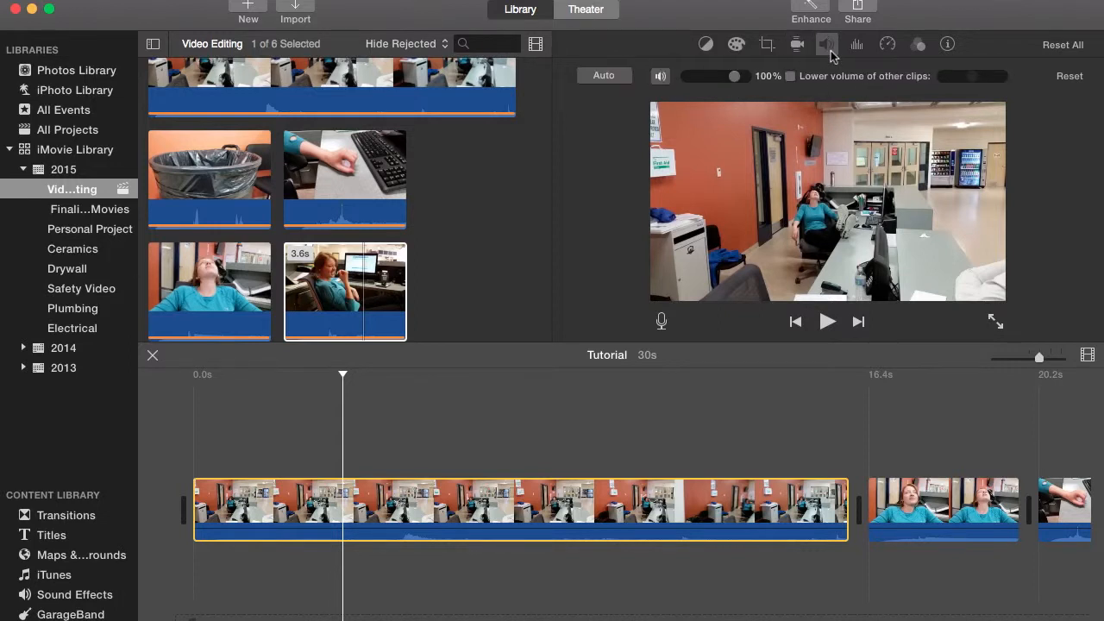
left_click(861, 48)
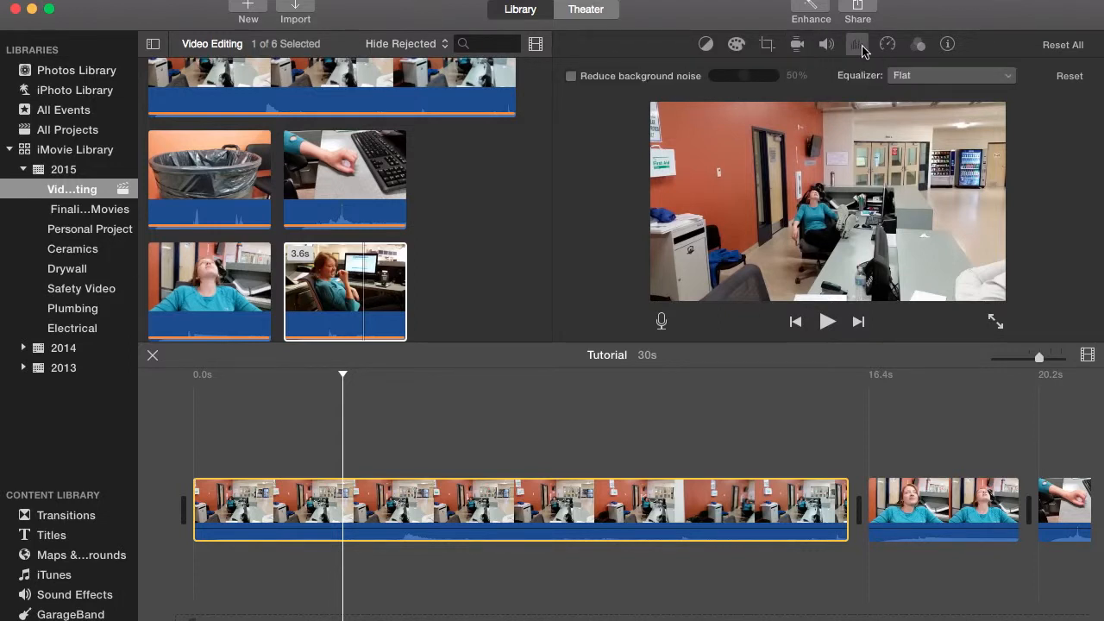
left_click(920, 46)
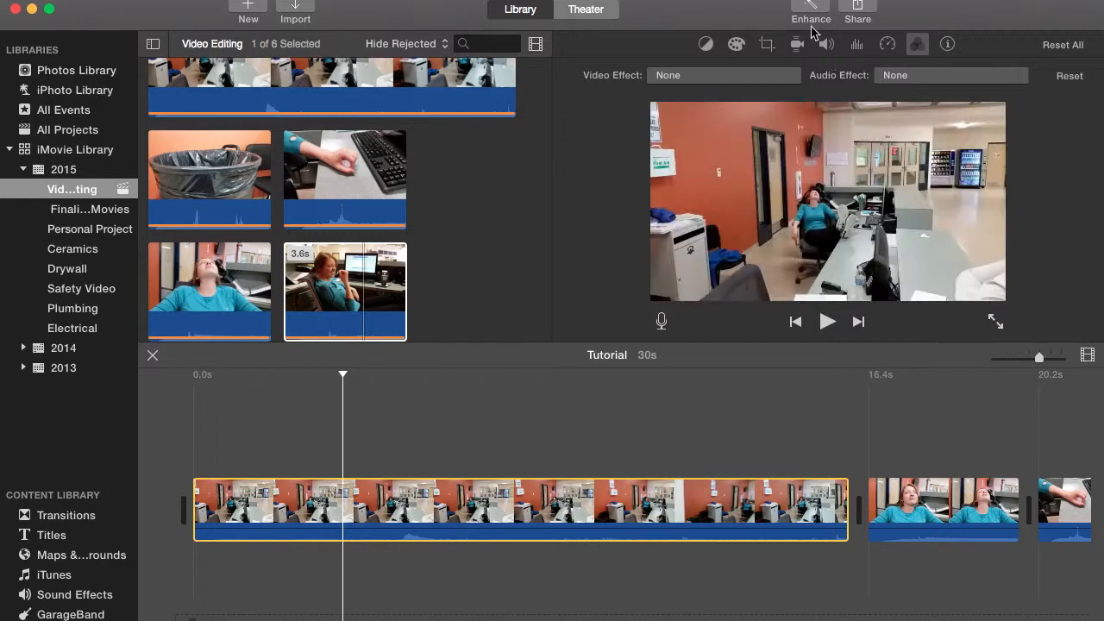
Step: Turn on background noise reduction for the first timeline clip
left_click(858, 47)
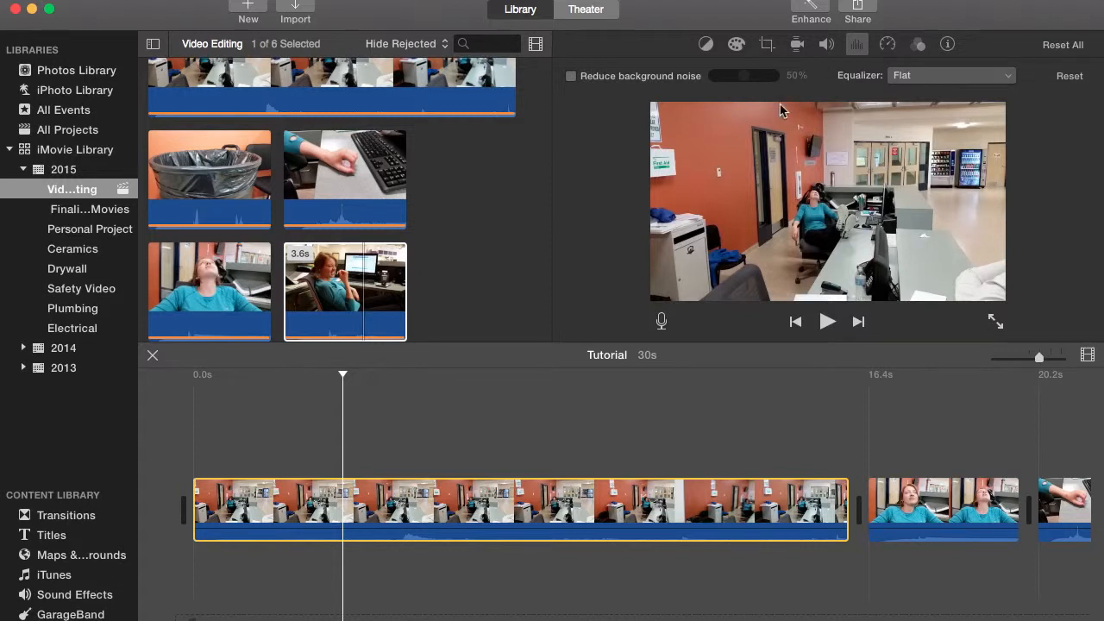
left_click(571, 76)
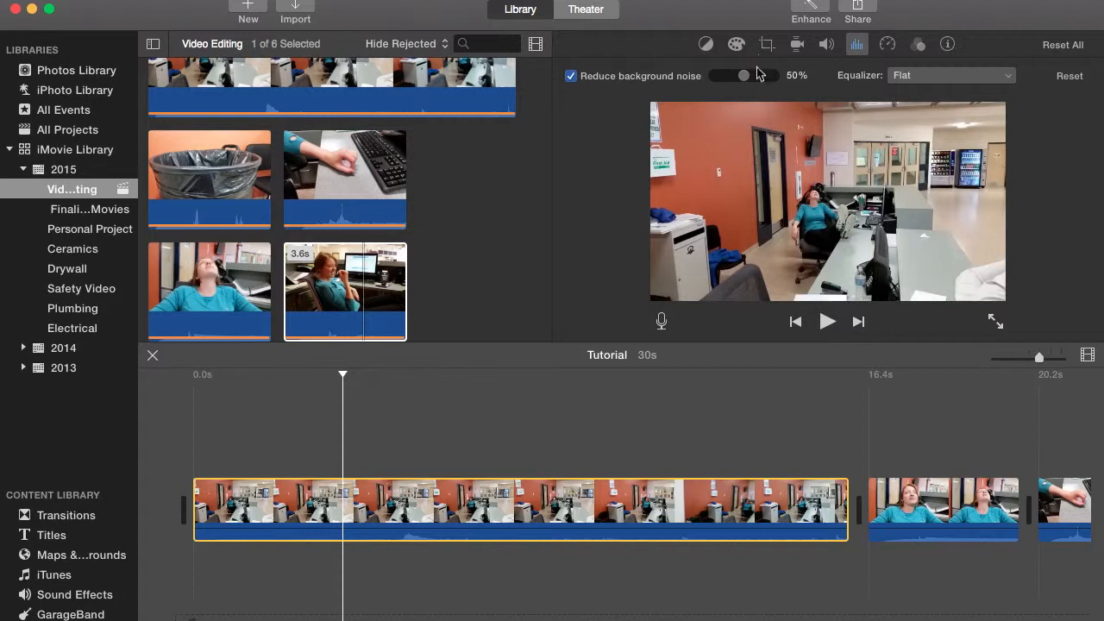
Step: Review the sequence of clips along the Tutorial timeline, from the opening office clip to the last clip
left_click(203, 470)
key("space")
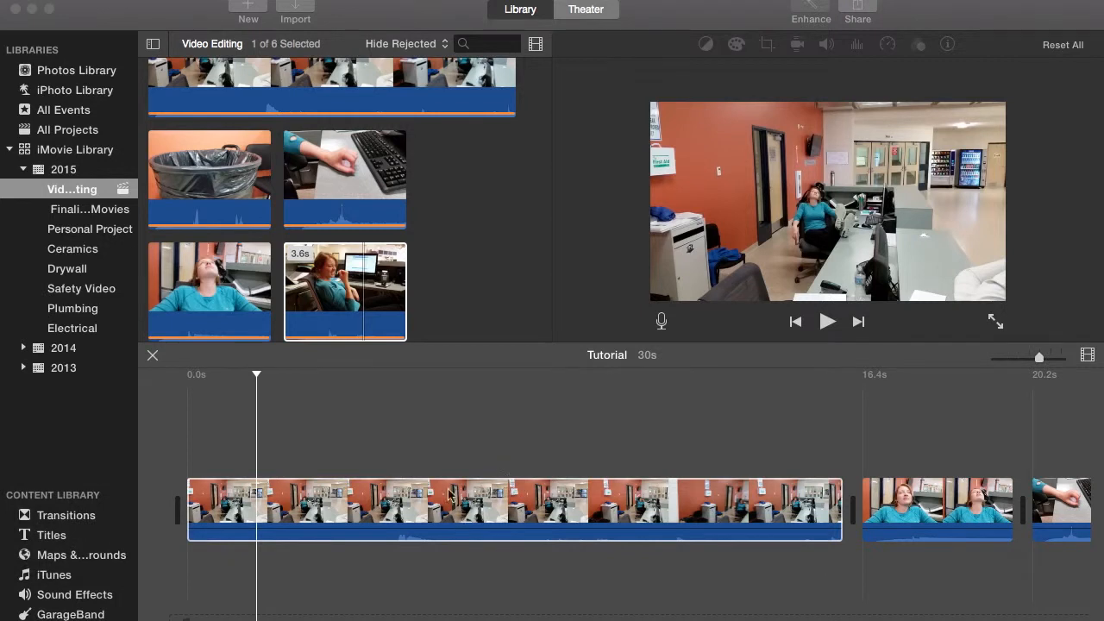
scroll(452, 433, "right", 2)
left_click(167, 496)
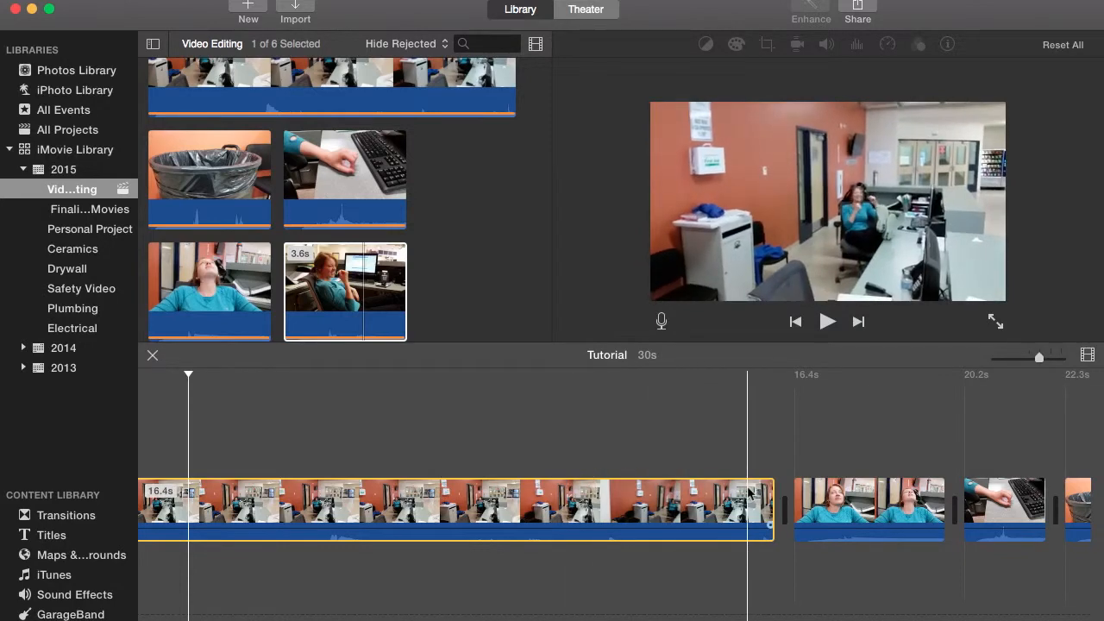
scroll(749, 492, "right", 2)
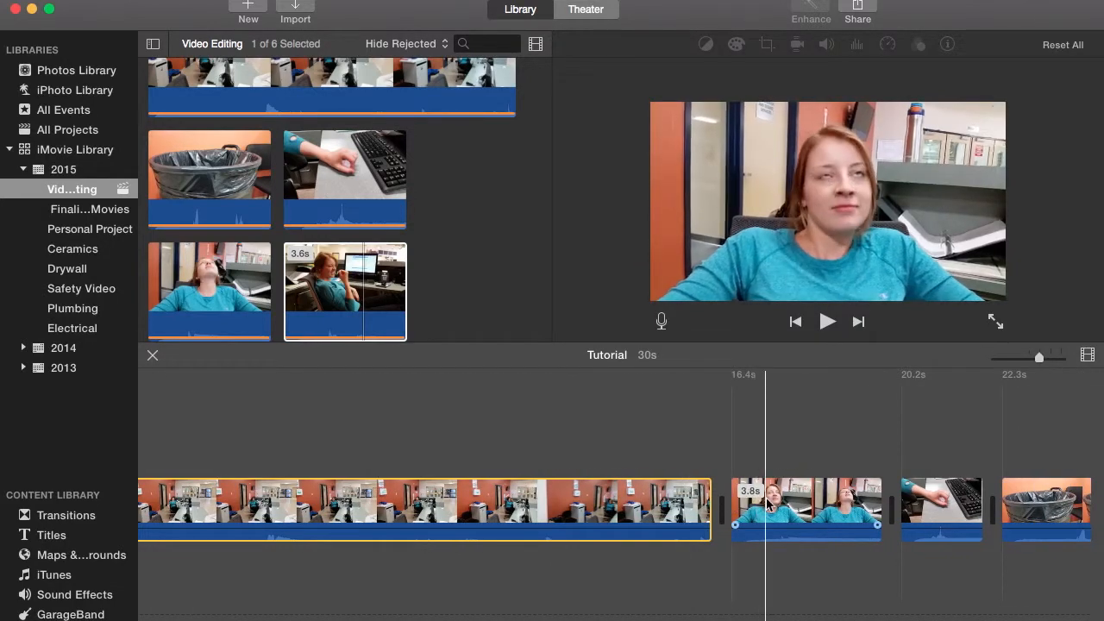
scroll(829, 503, "right", 2)
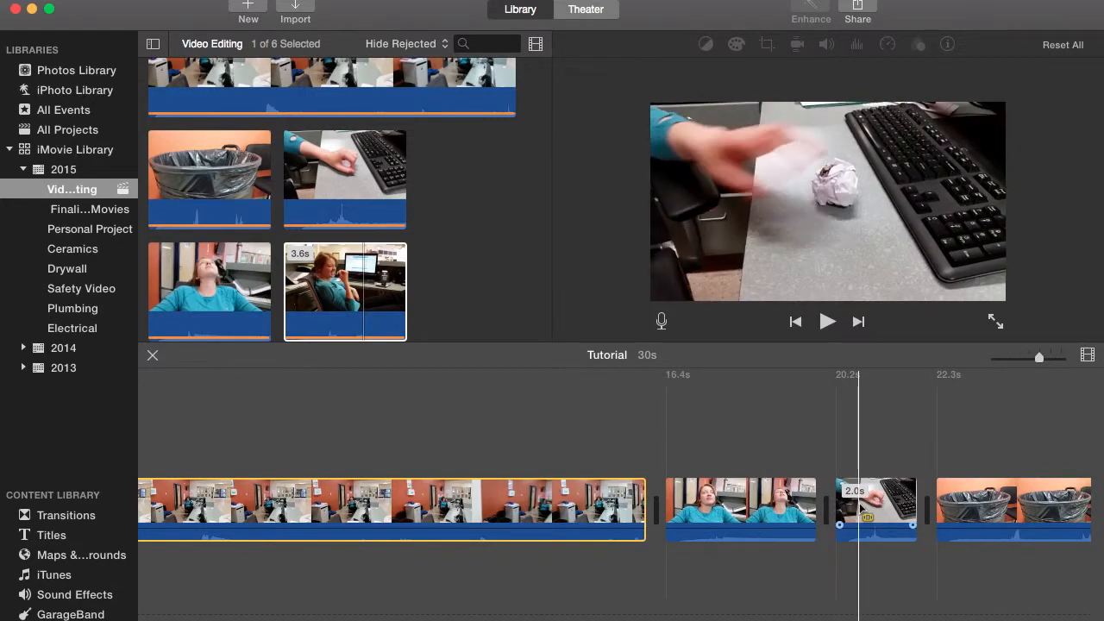
scroll(854, 509, "right", 1)
scroll(860, 509, "right", 5)
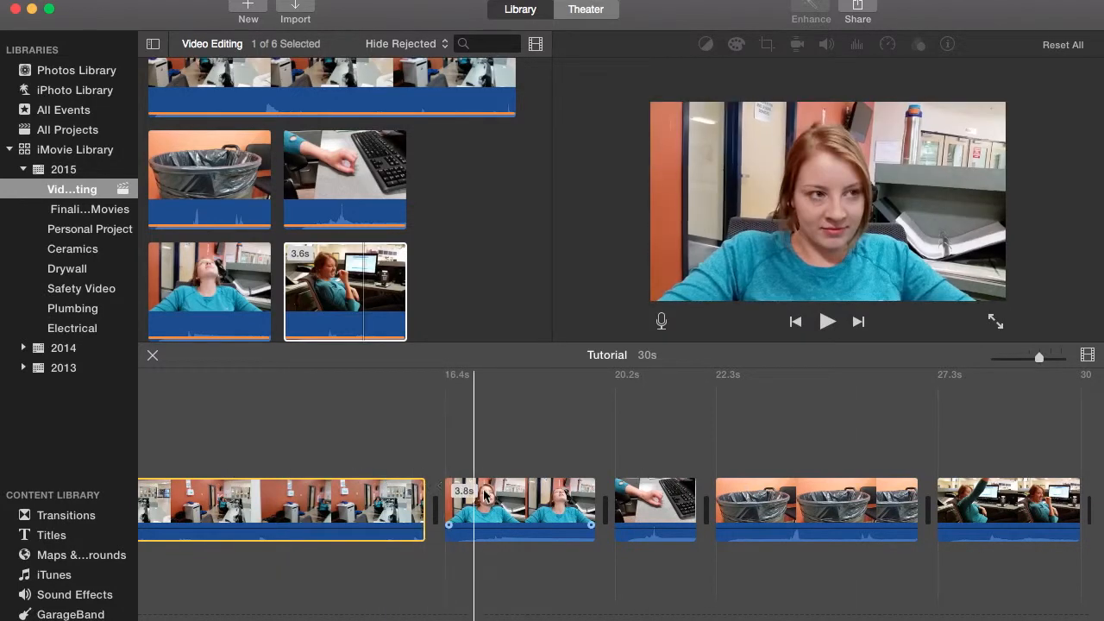
scroll(808, 500, "left", 9)
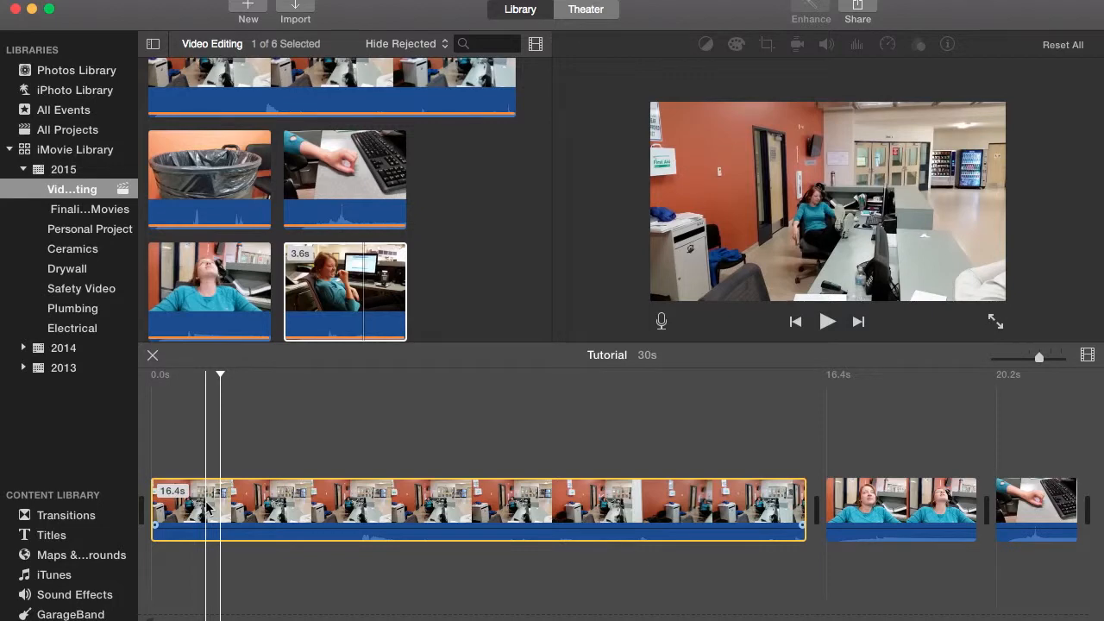
Step: Play the opening of the first office clip to find a cut point and split the clip at about 1.7 seconds
left_click(154, 509)
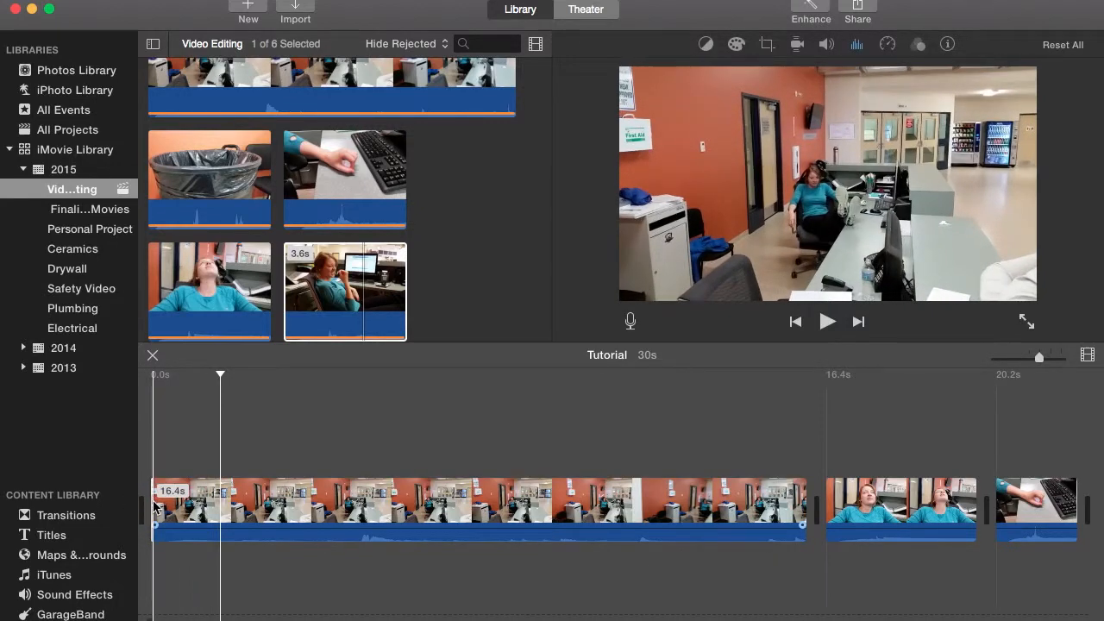
key("space")
key("space")
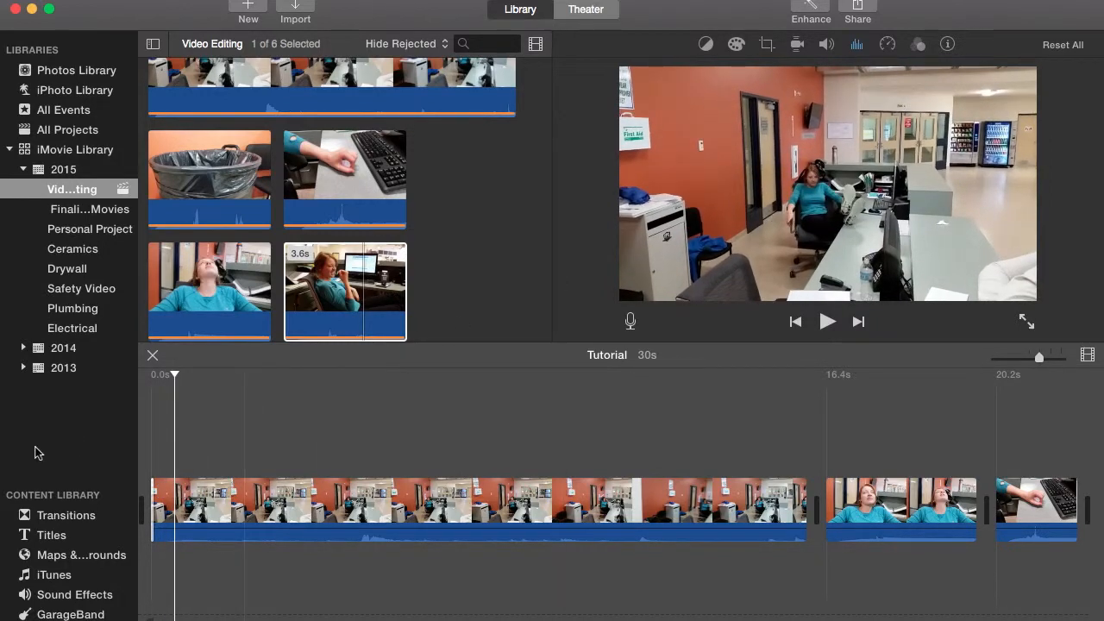
left_click(155, 448)
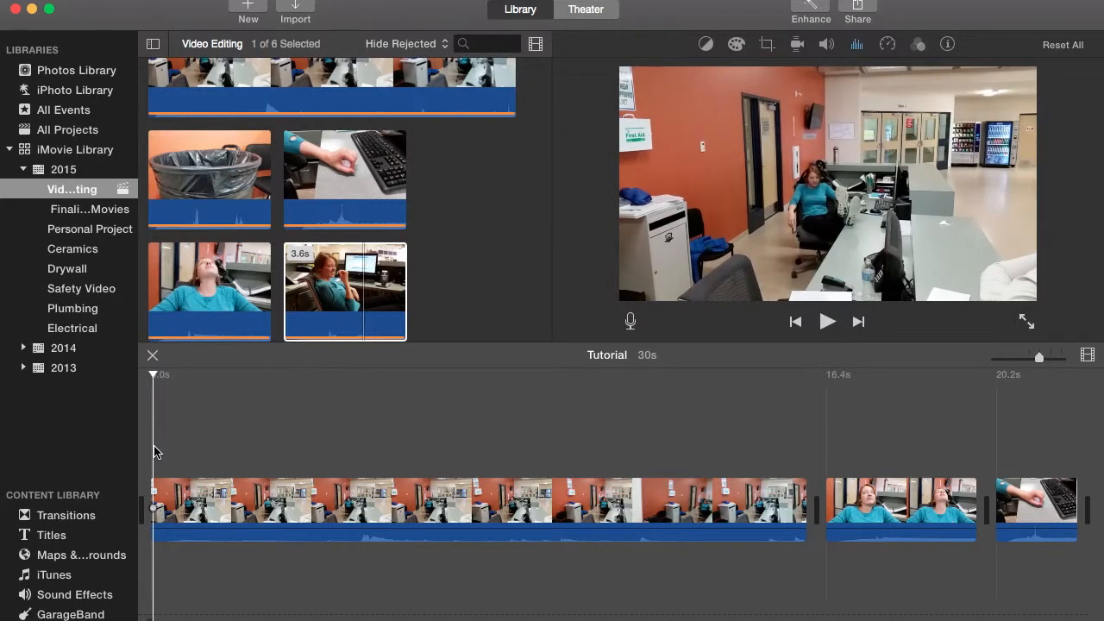
key("space")
key("space")
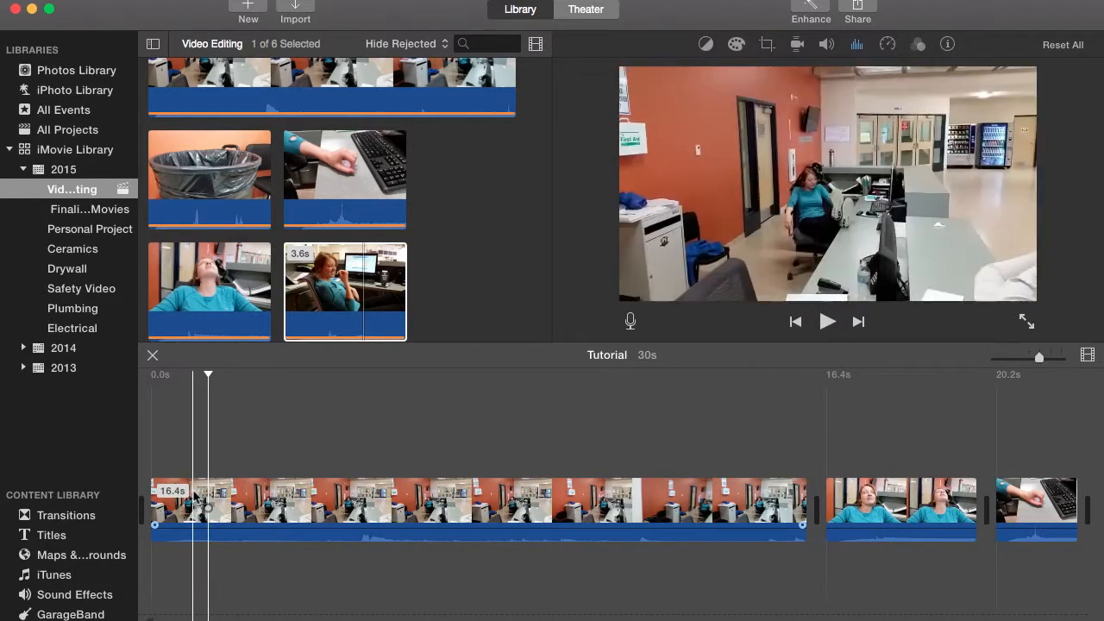
left_click(155, 493)
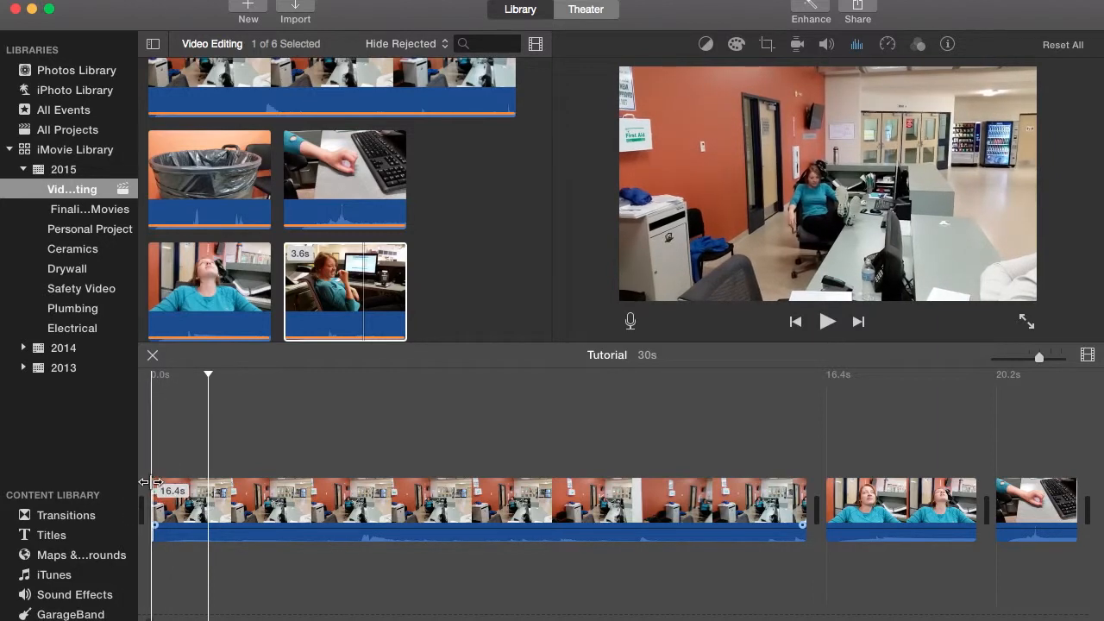
key("space")
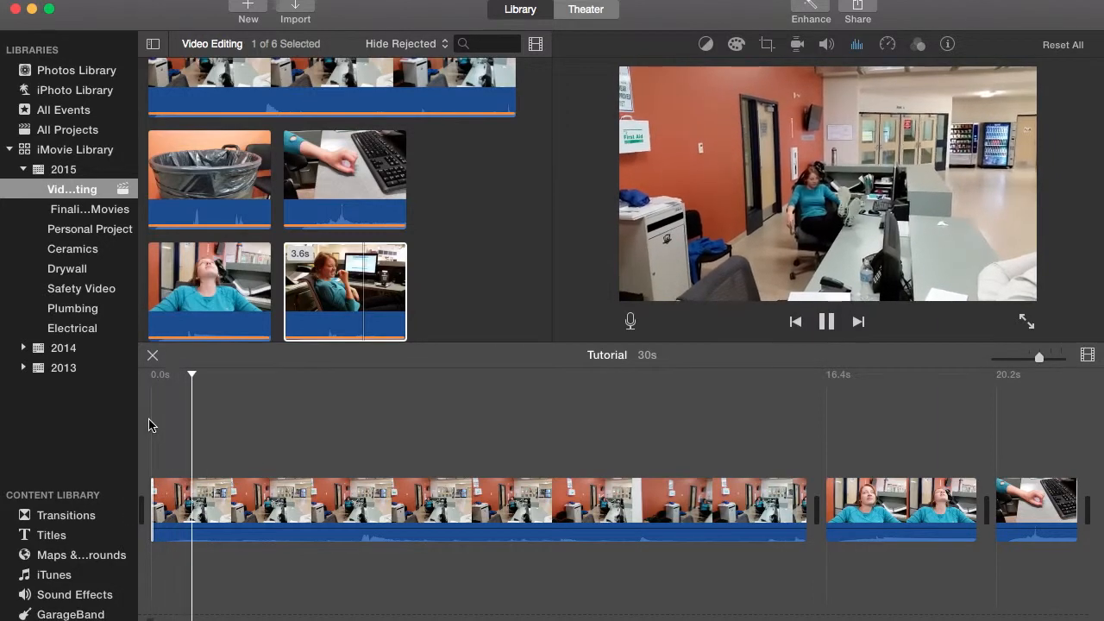
key("space")
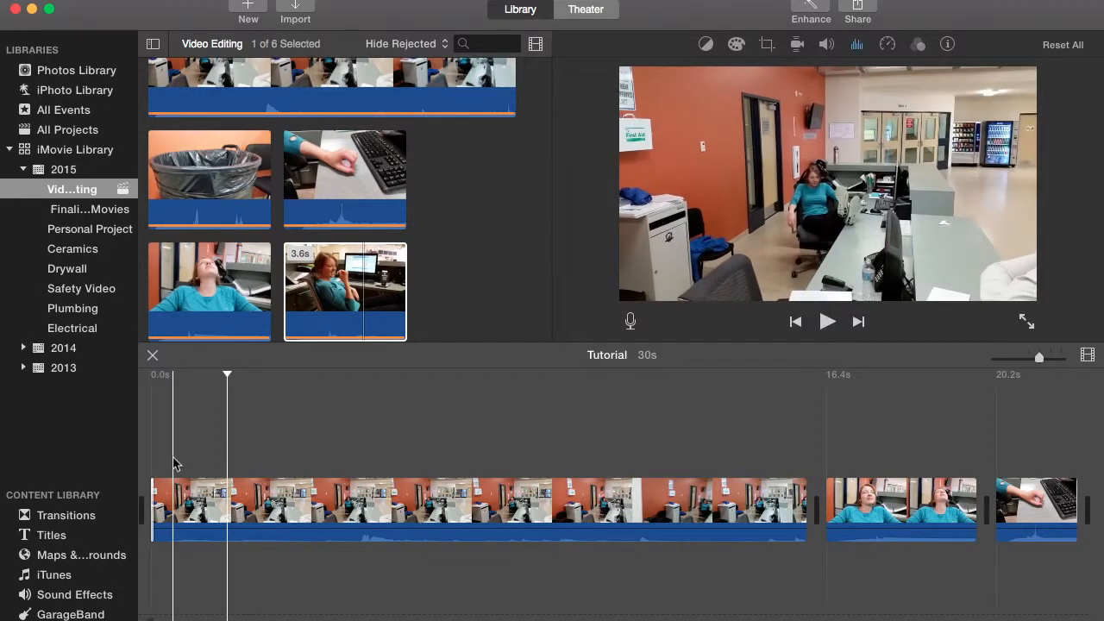
key("space")
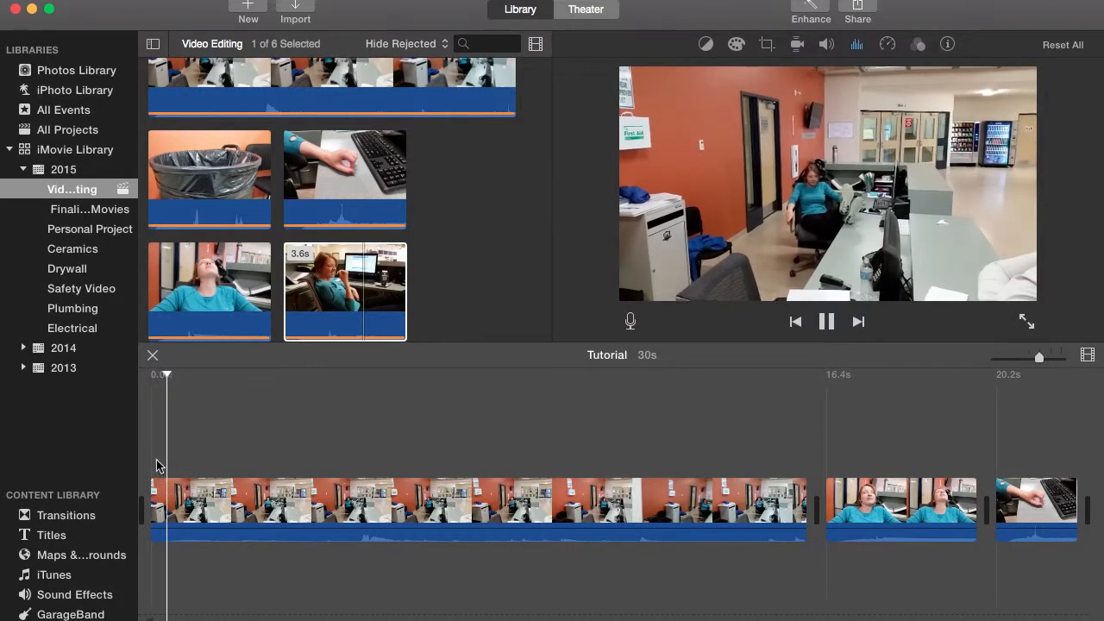
key("space")
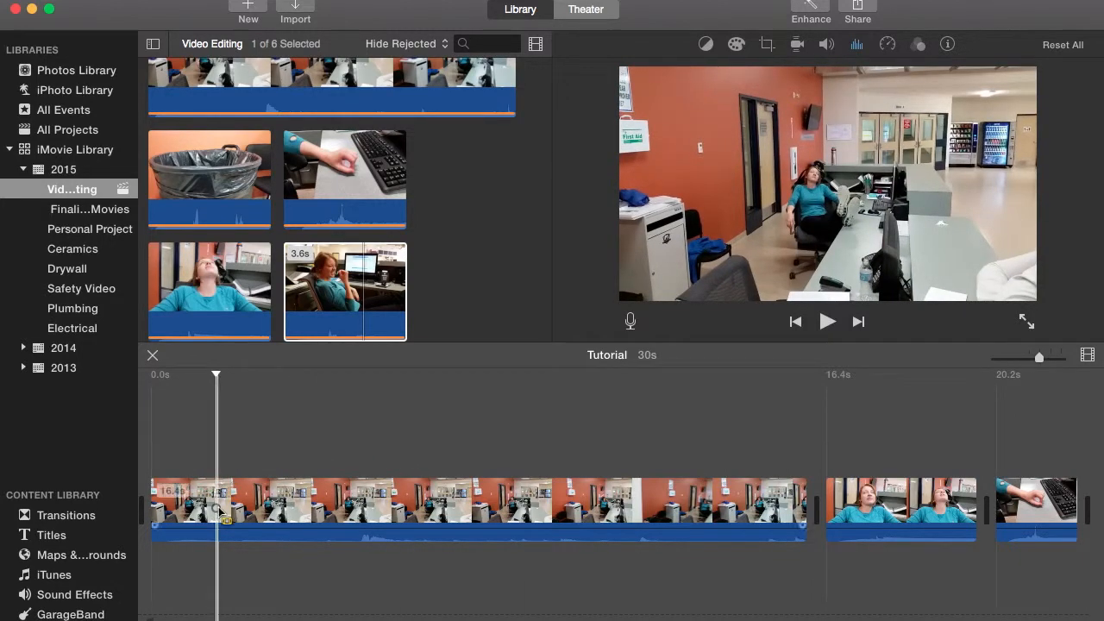
right_click(217, 480)
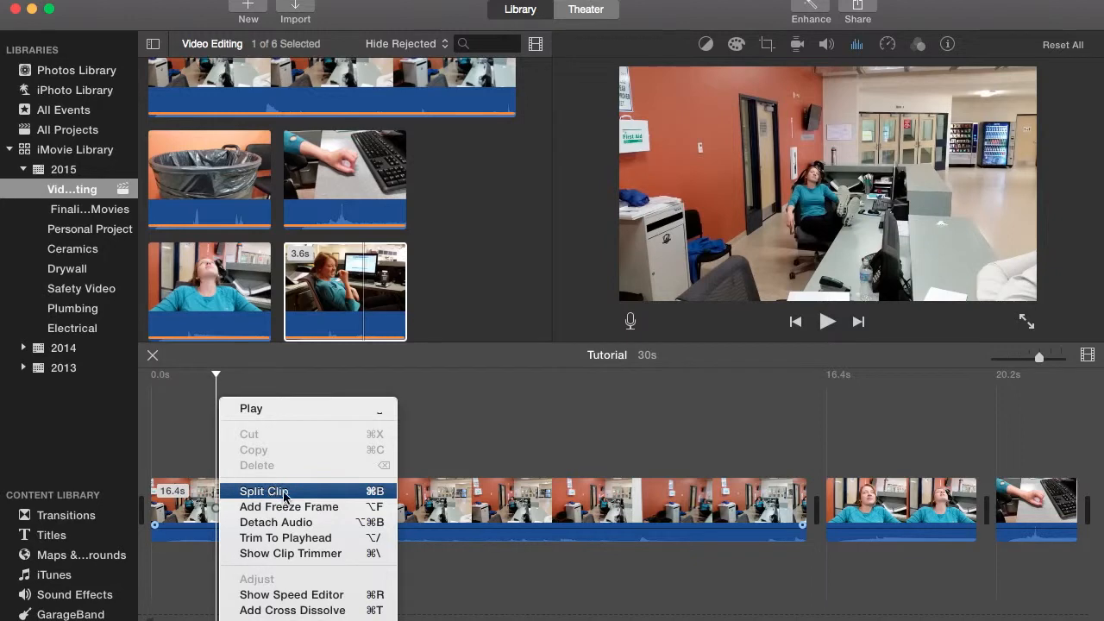
left_click(257, 491)
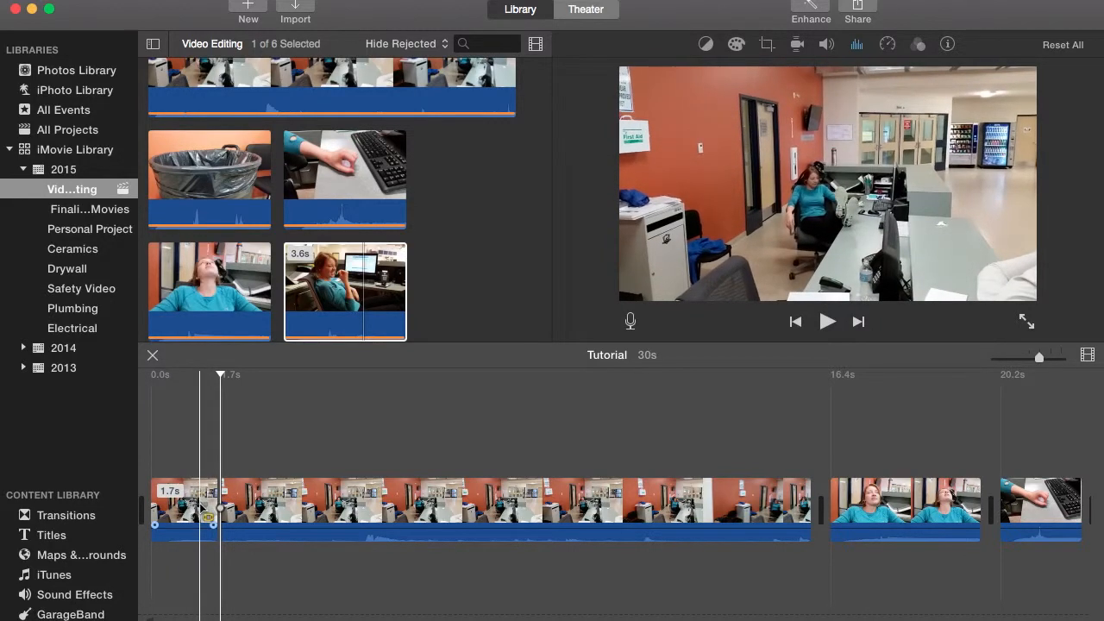
Step: Move the 3.8-second bored face clip between the two parts of the split office clip
left_click(883, 503)
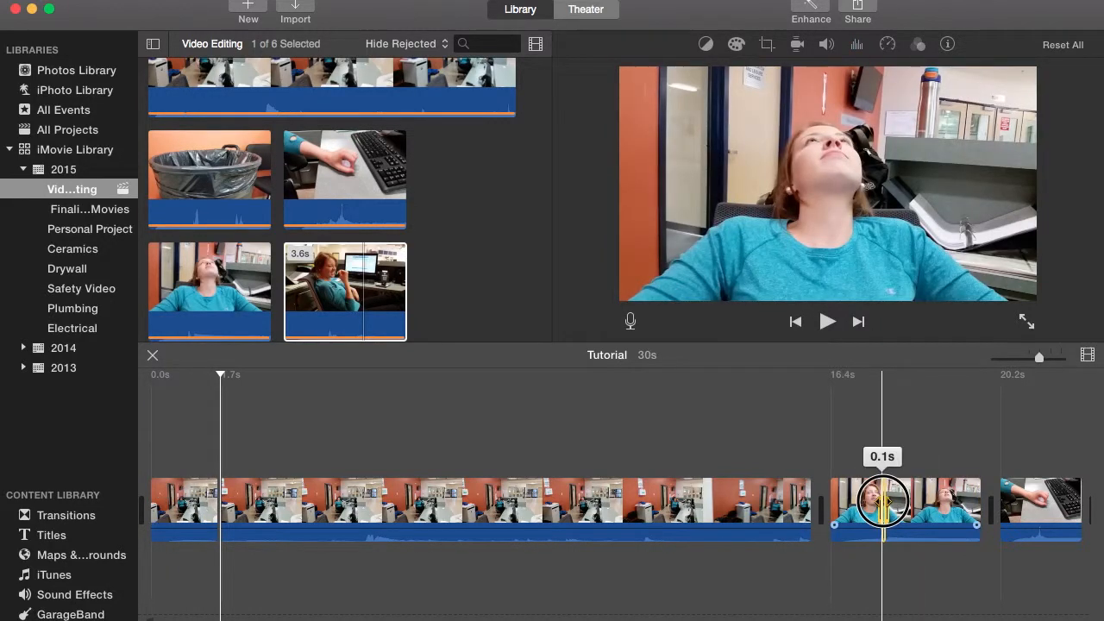
left_click(899, 439)
left_click(898, 496)
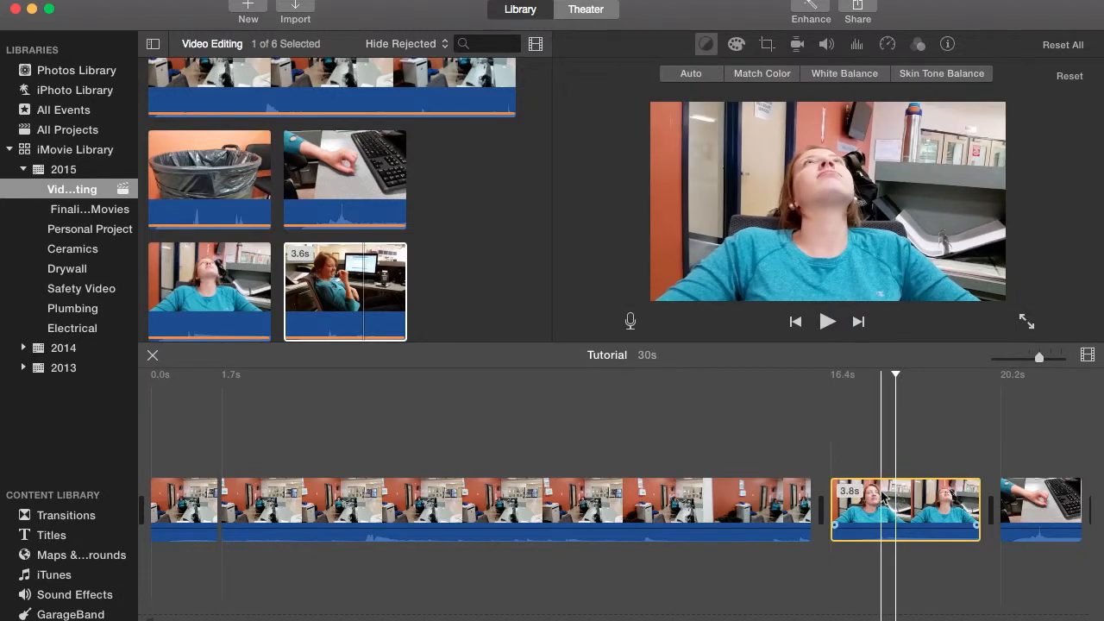
left_click_drag(881, 499, 457, 479)
left_click_drag(54, 426, 277, 496)
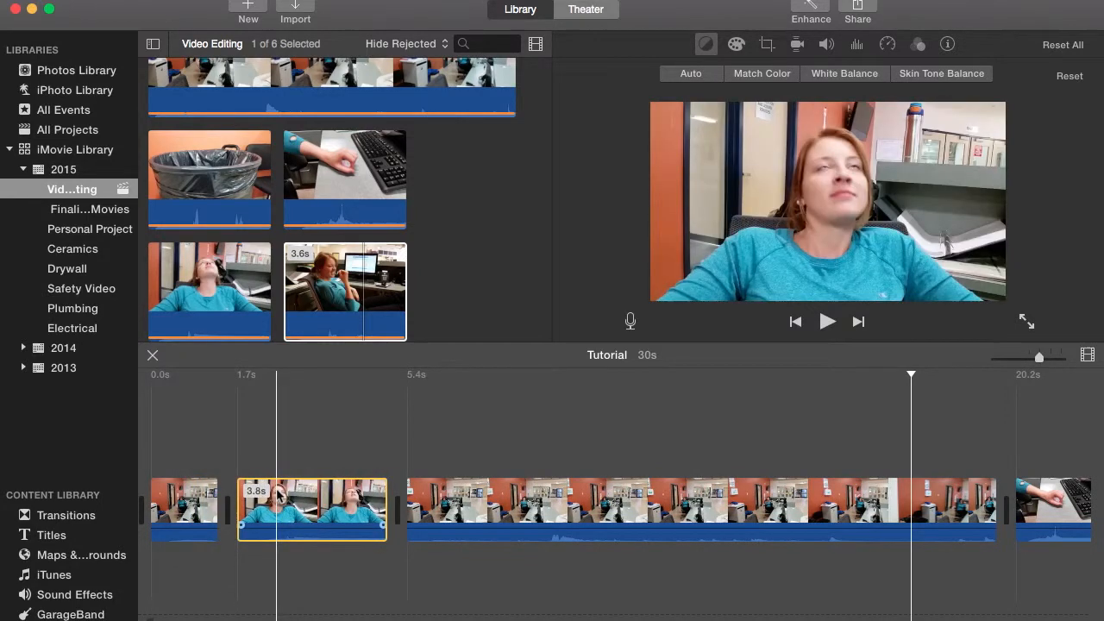
Step: Play across the first cut, split the opening office piece at about 1.2 seconds and delete its short remainder
left_click(170, 489)
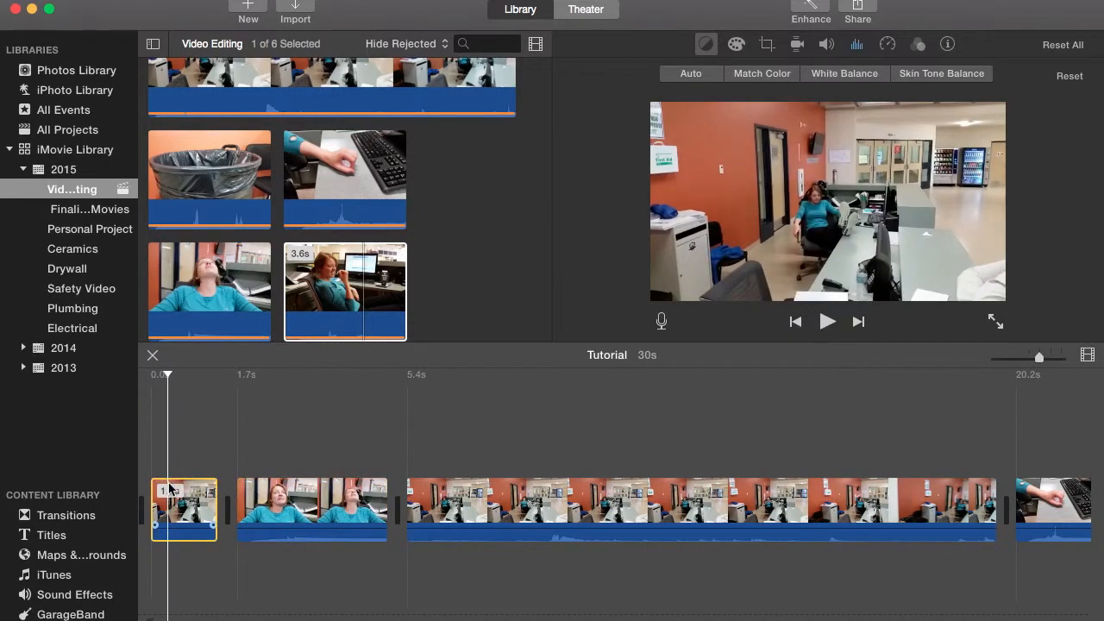
key("space")
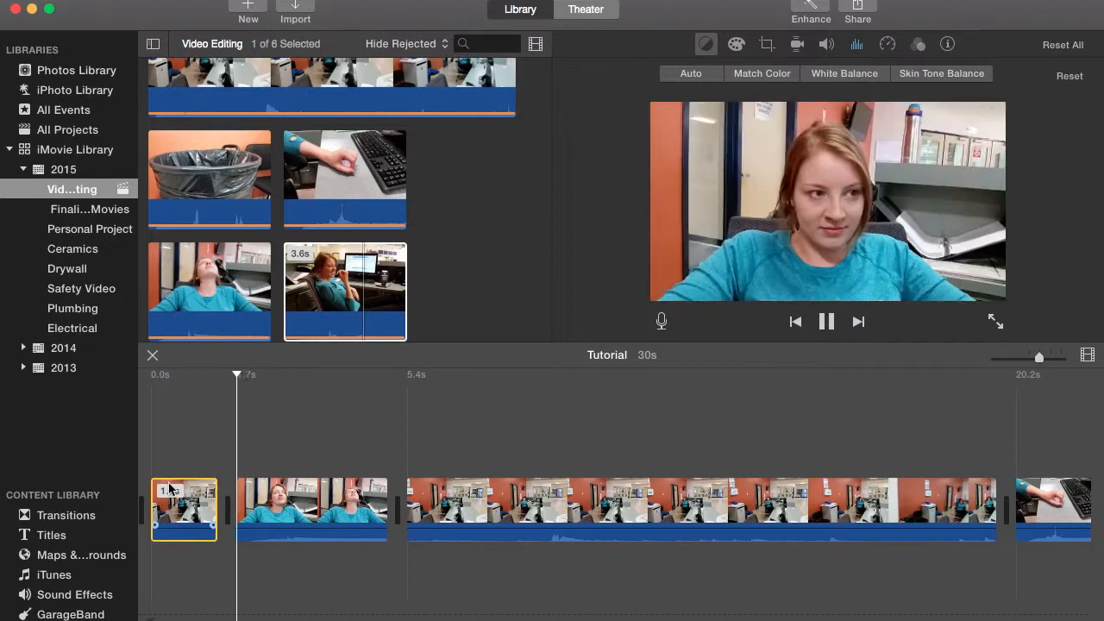
key("space")
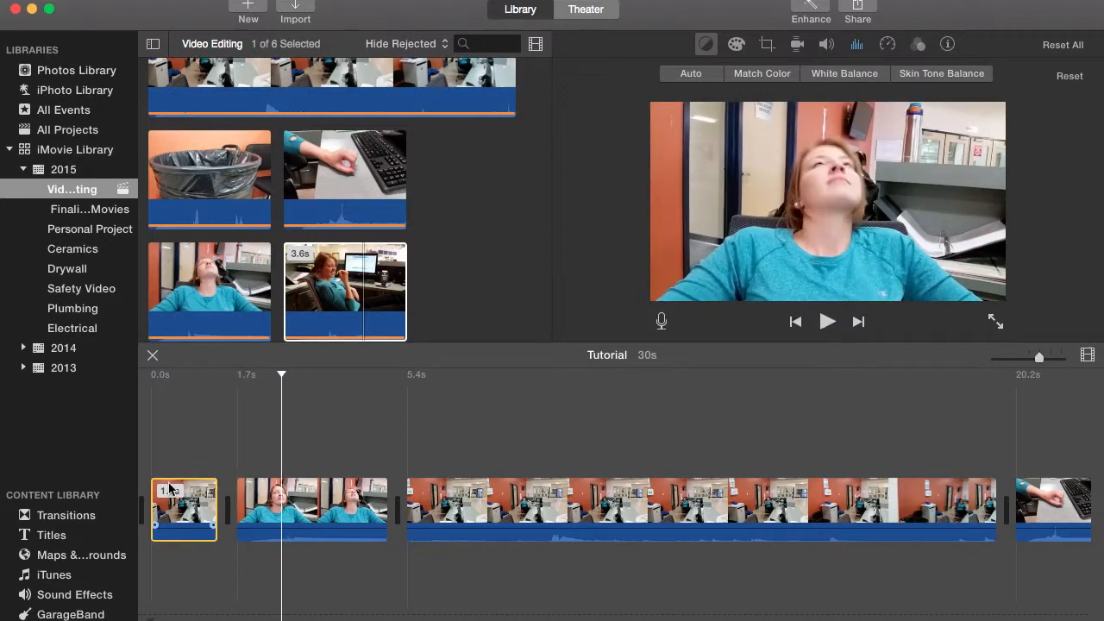
left_click(169, 510)
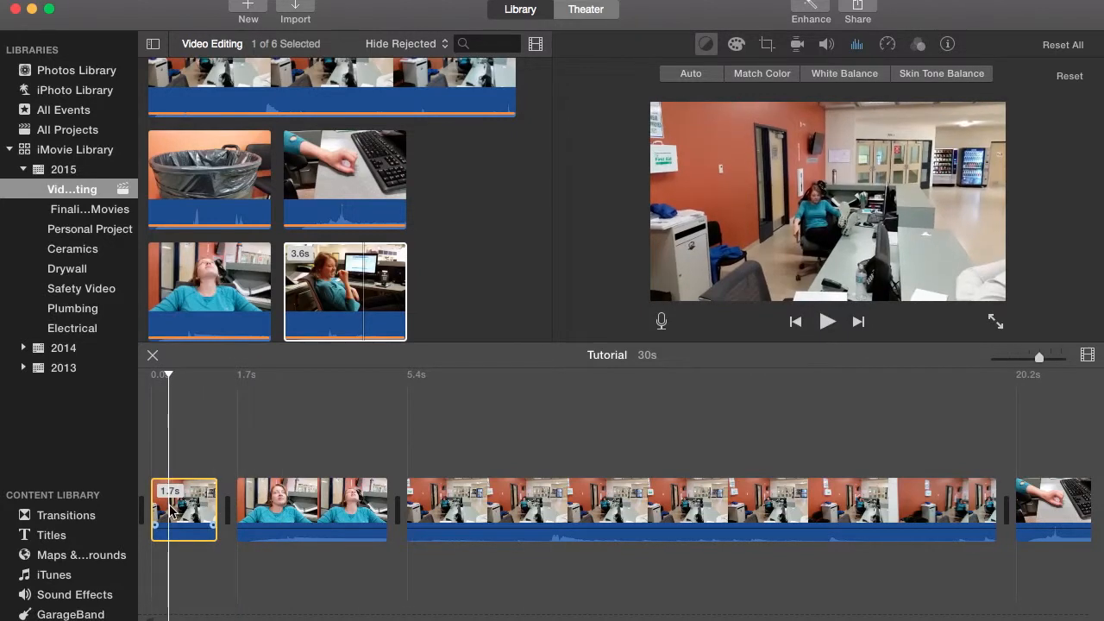
key("slash")
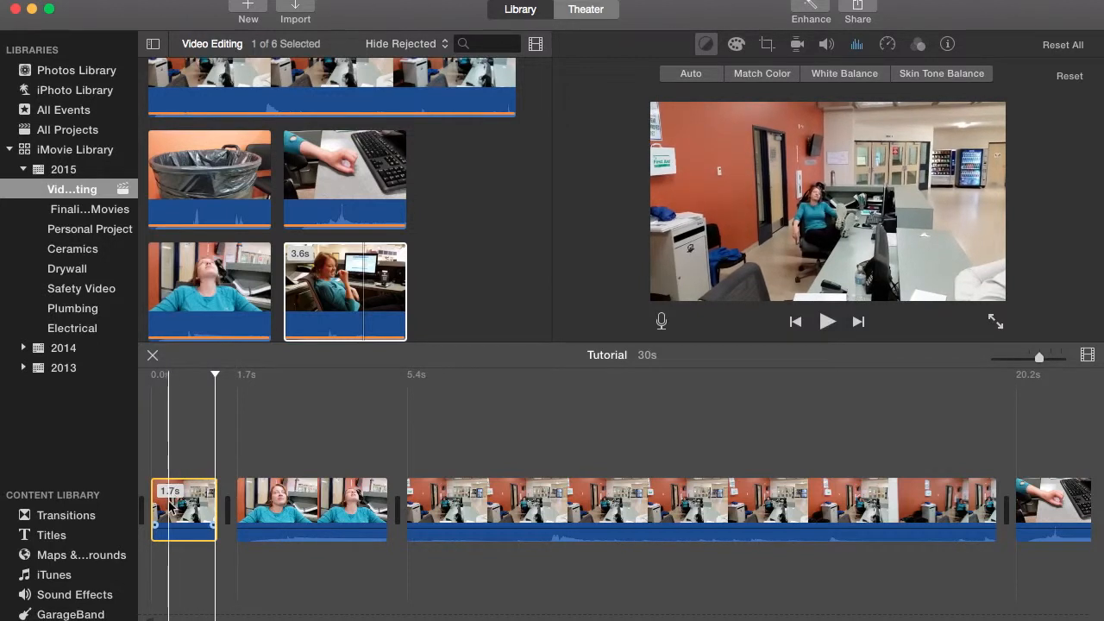
key("slash")
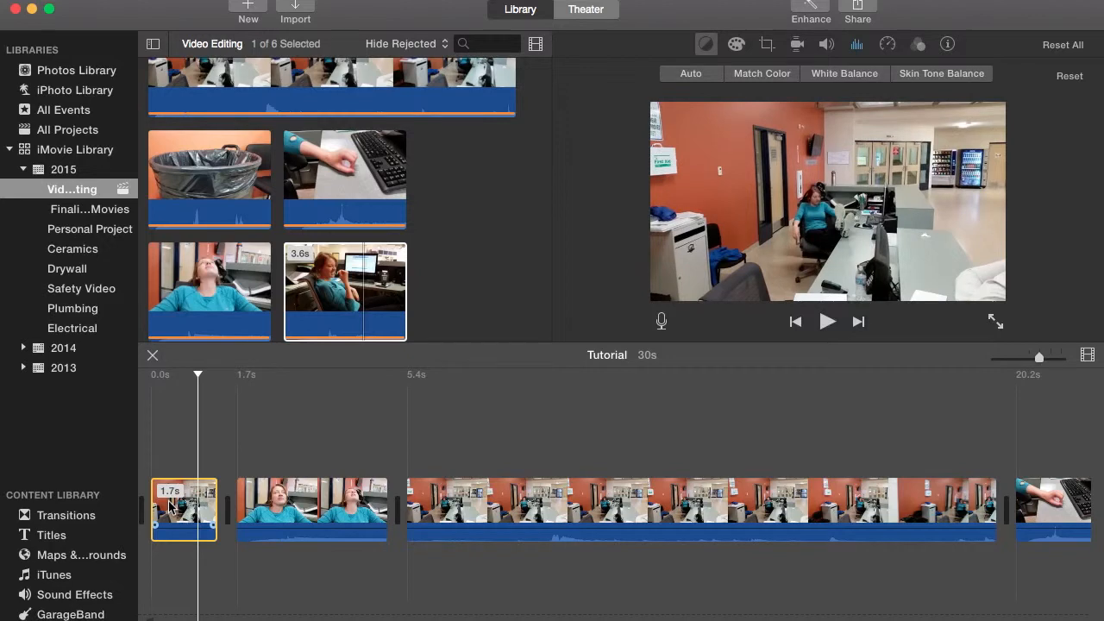
left_click(210, 507)
left_click(250, 488)
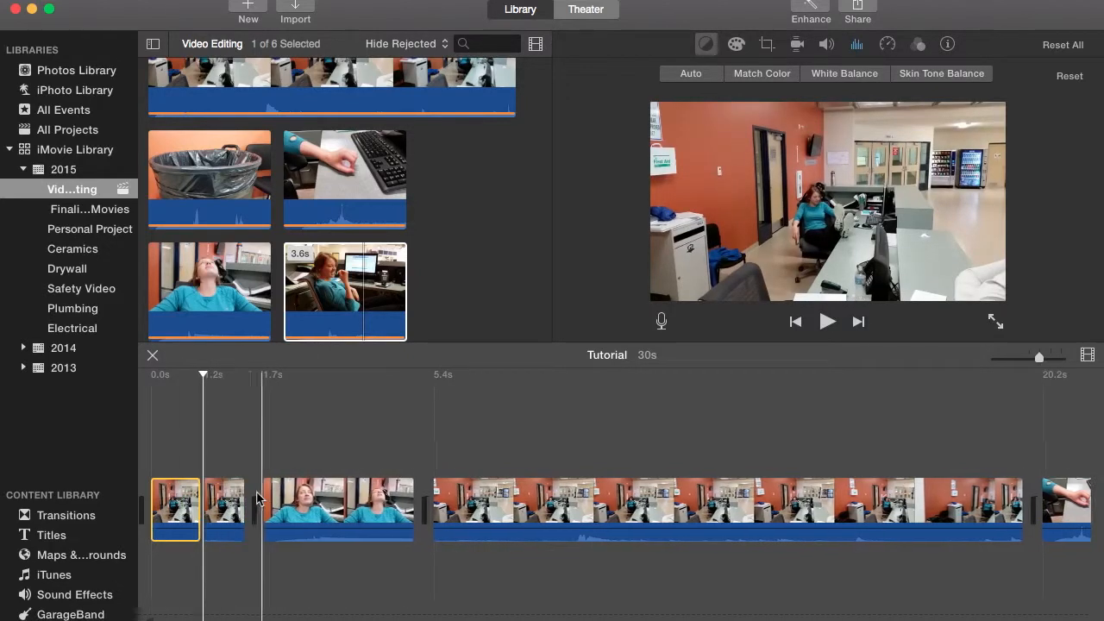
left_click(233, 505)
key("Delete")
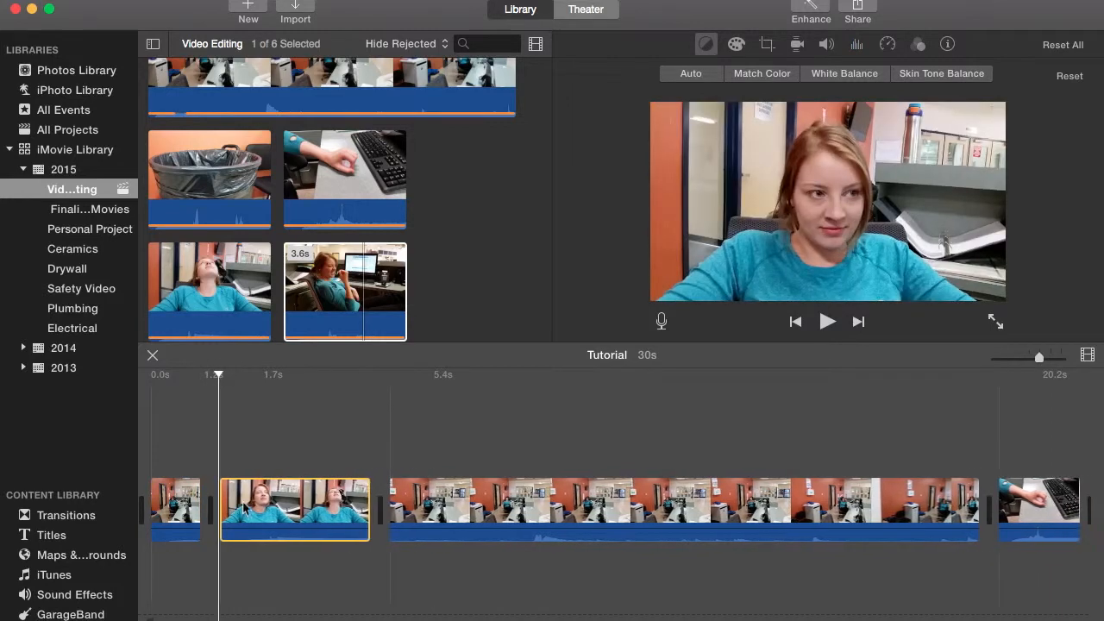
Step: Trim the end of the opening office piece to 1.1 seconds and play the cut into the bored face clip
left_click(167, 509)
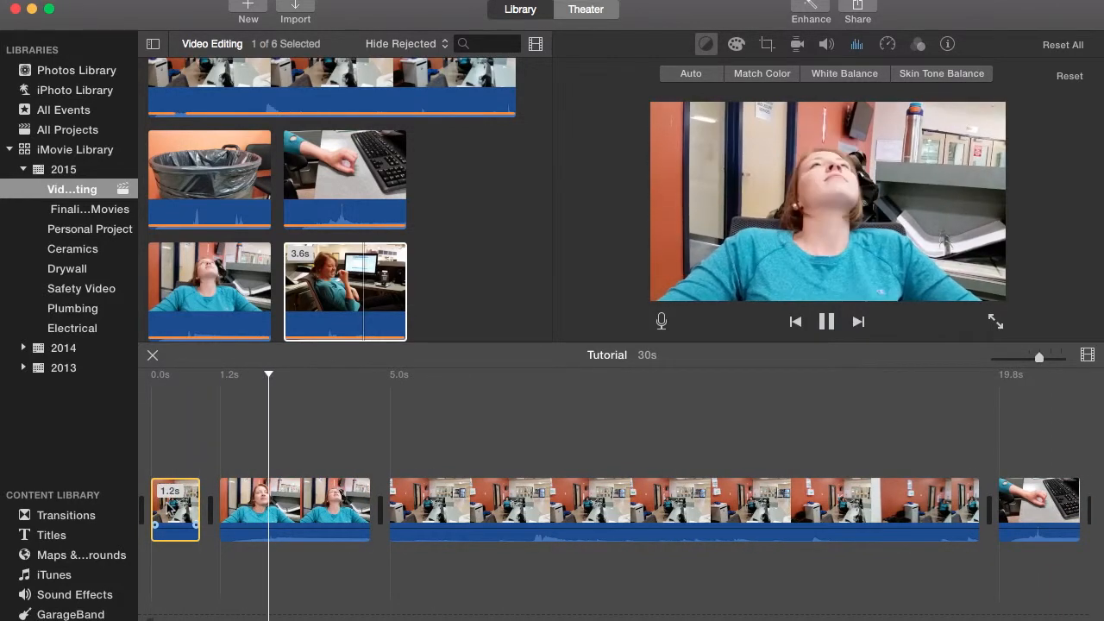
left_click(181, 506)
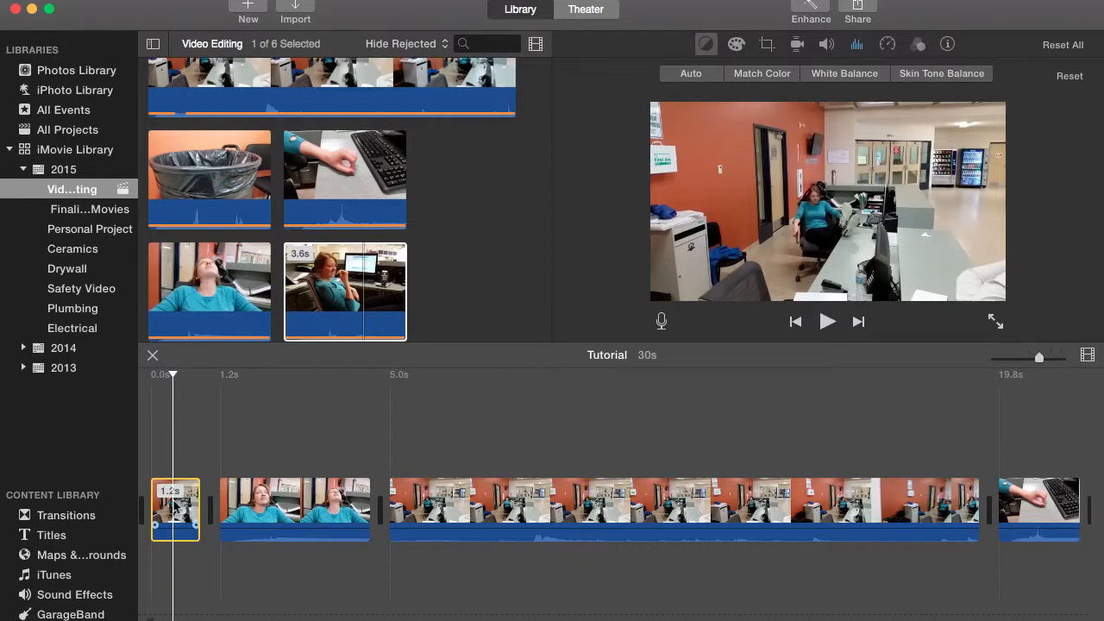
key("space")
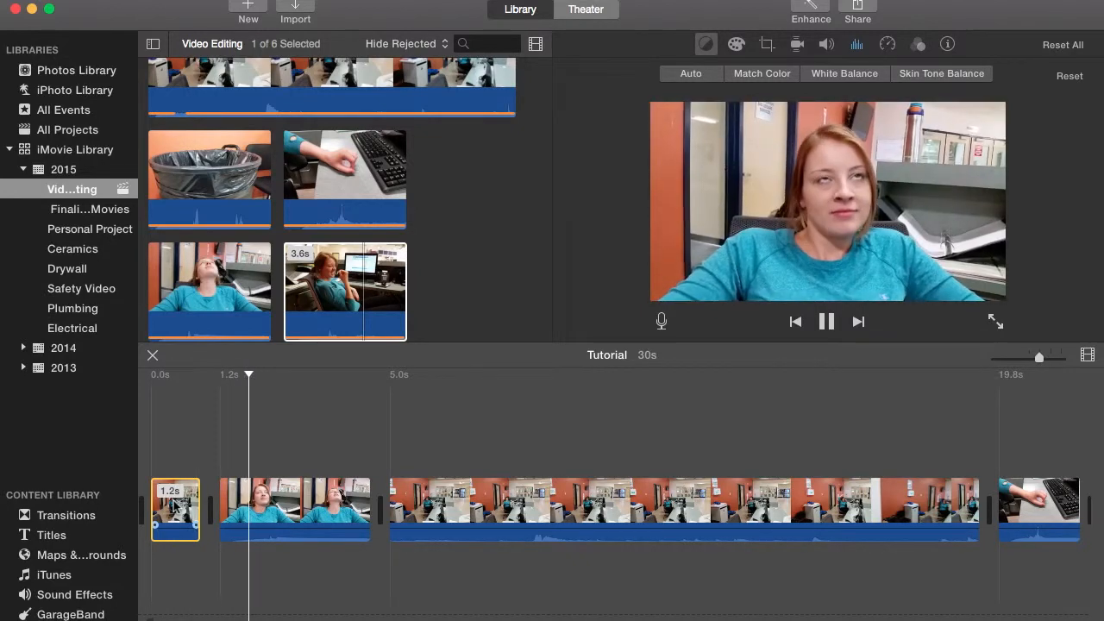
key("space")
left_click_drag(199, 506, 194, 505)
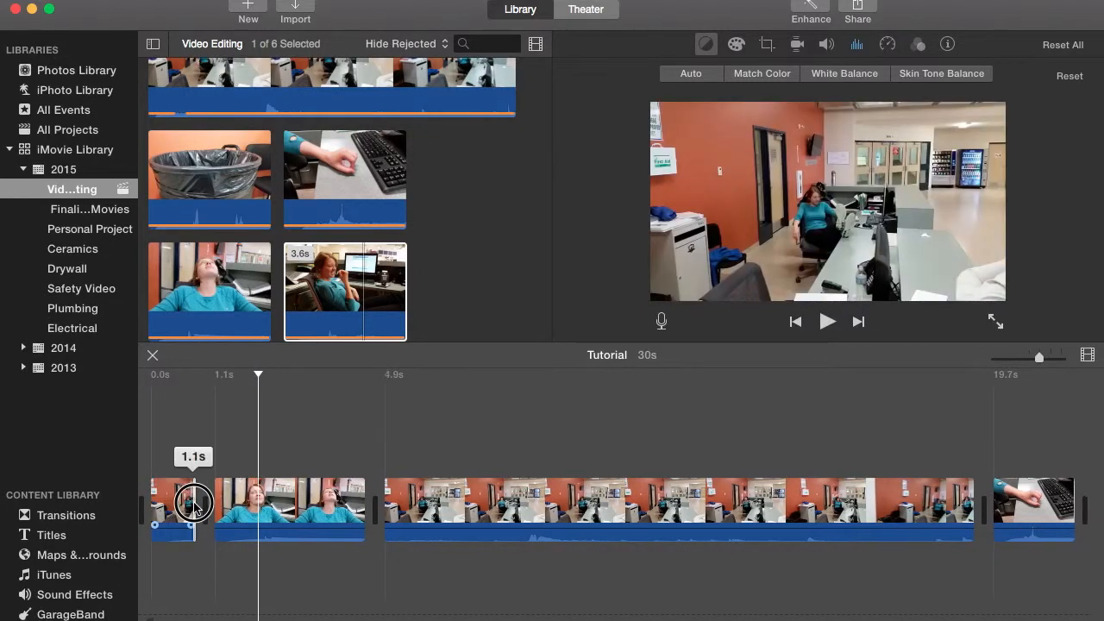
key("space")
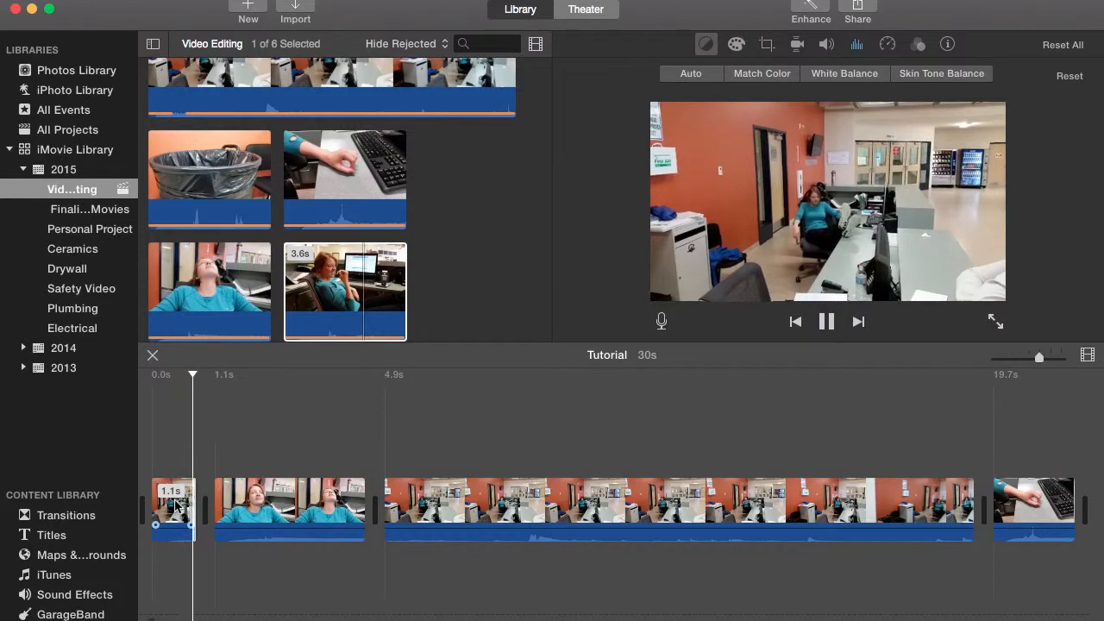
key("space")
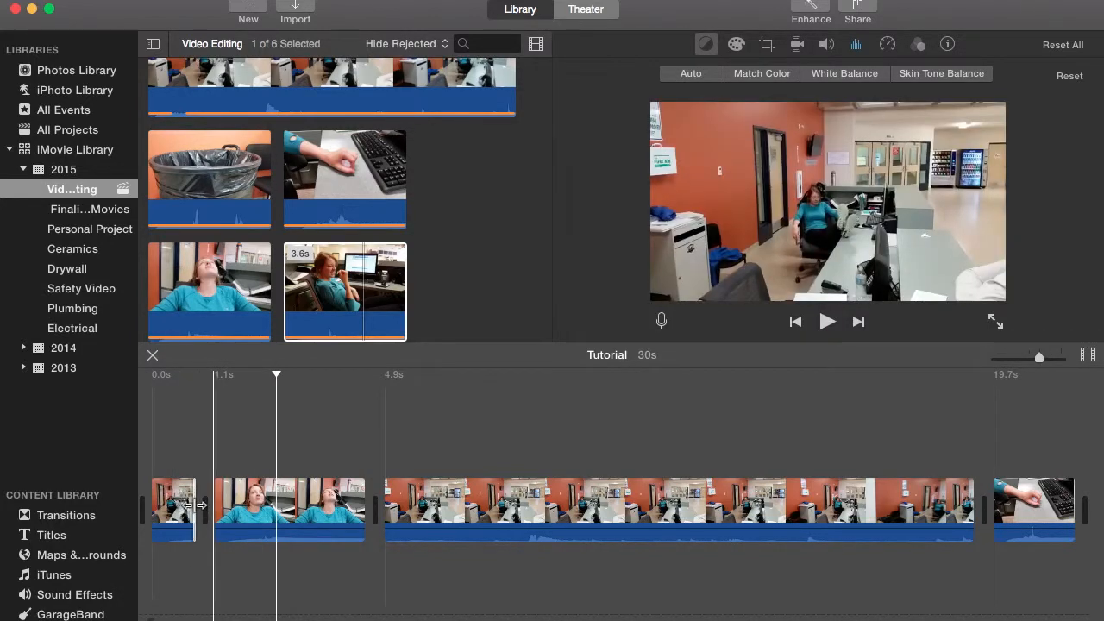
Step: Trim the end of the bored face clip to 3.7 seconds and extend it back to its earlier length
left_click(346, 505)
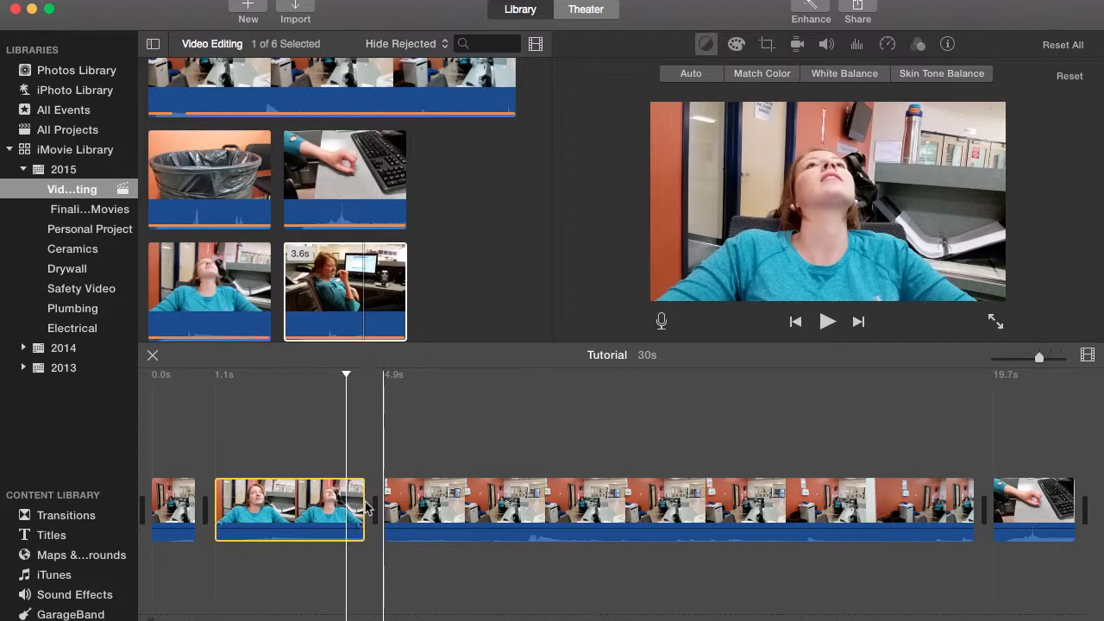
left_click_drag(364, 502, 358, 502)
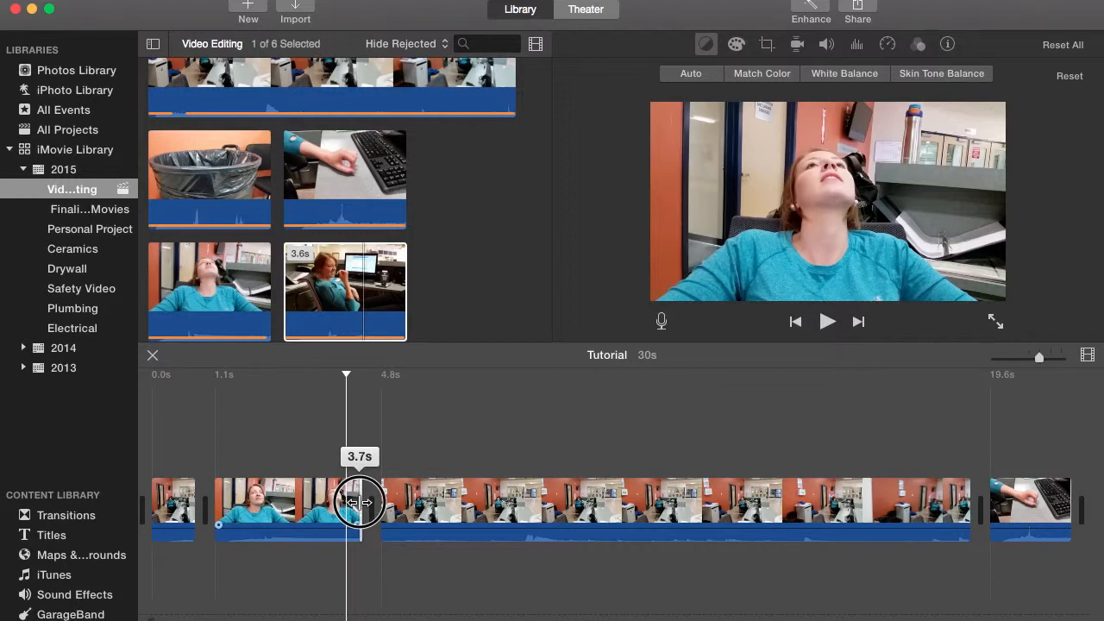
left_click_drag(358, 502, 365, 504)
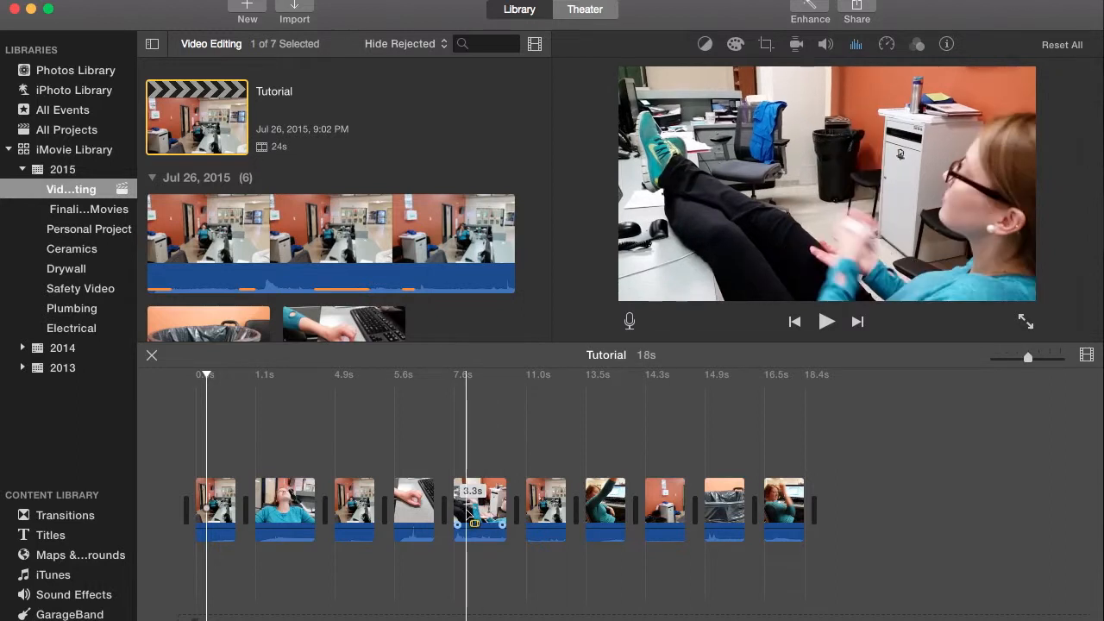
Step: Play the cut from the hand close-up into the paper-tossing clip and detach the audio of the paper-tossing clip
left_click(420, 515)
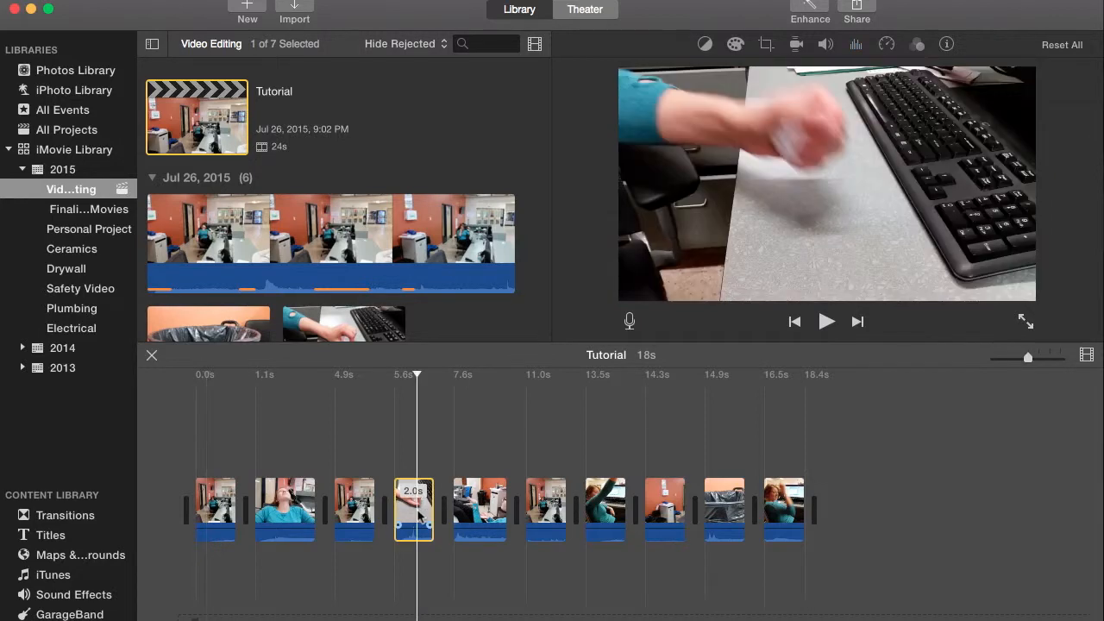
key("space")
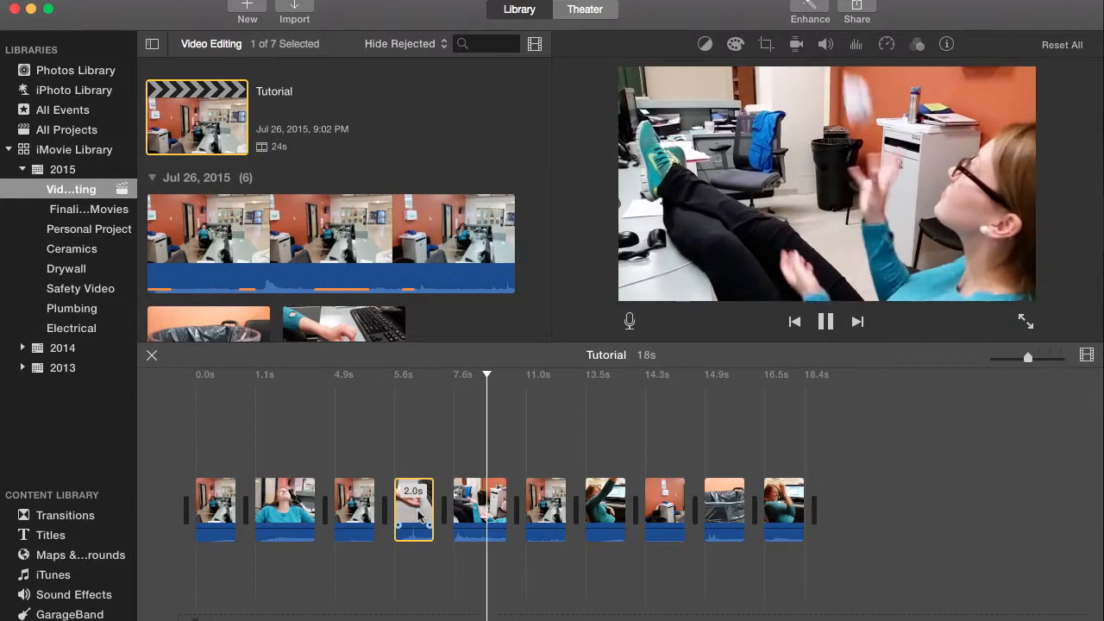
key("space")
left_click(477, 511)
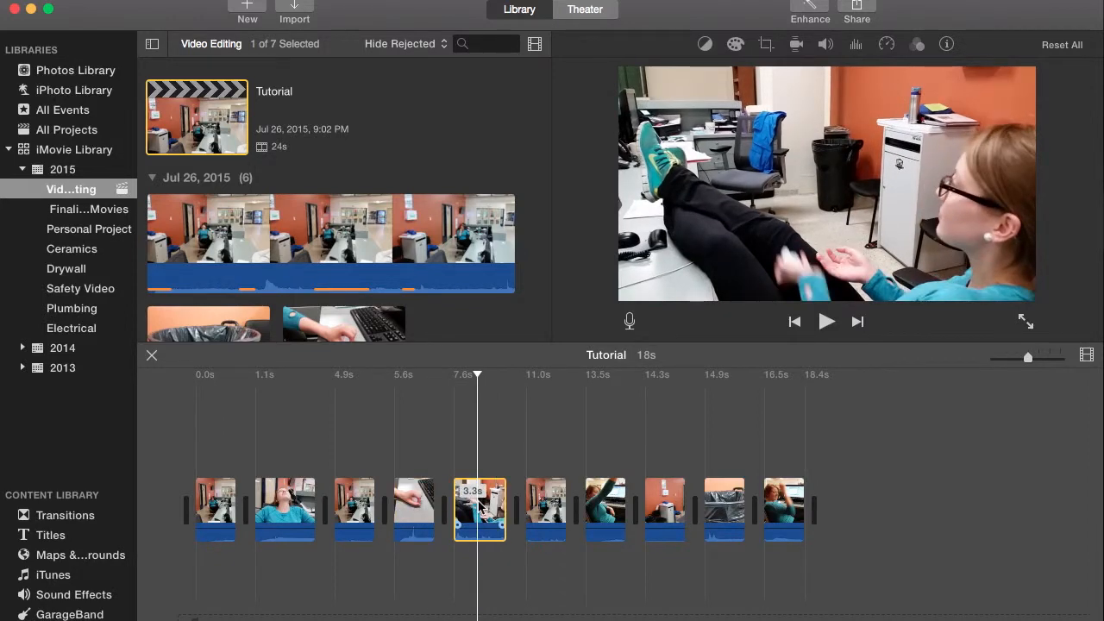
right_click(479, 506)
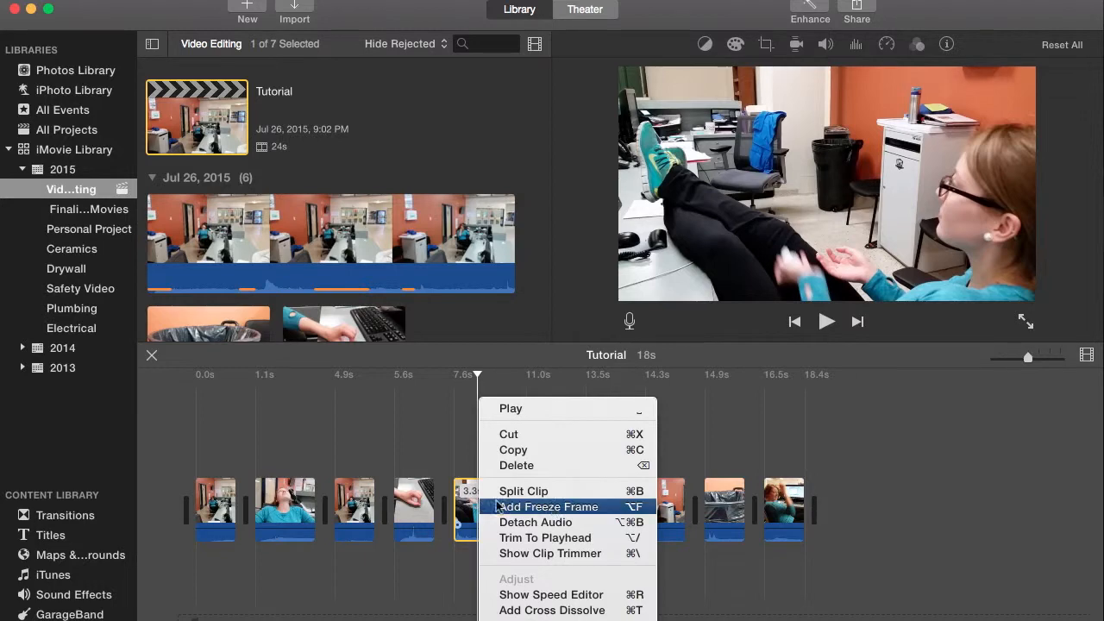
left_click(553, 523)
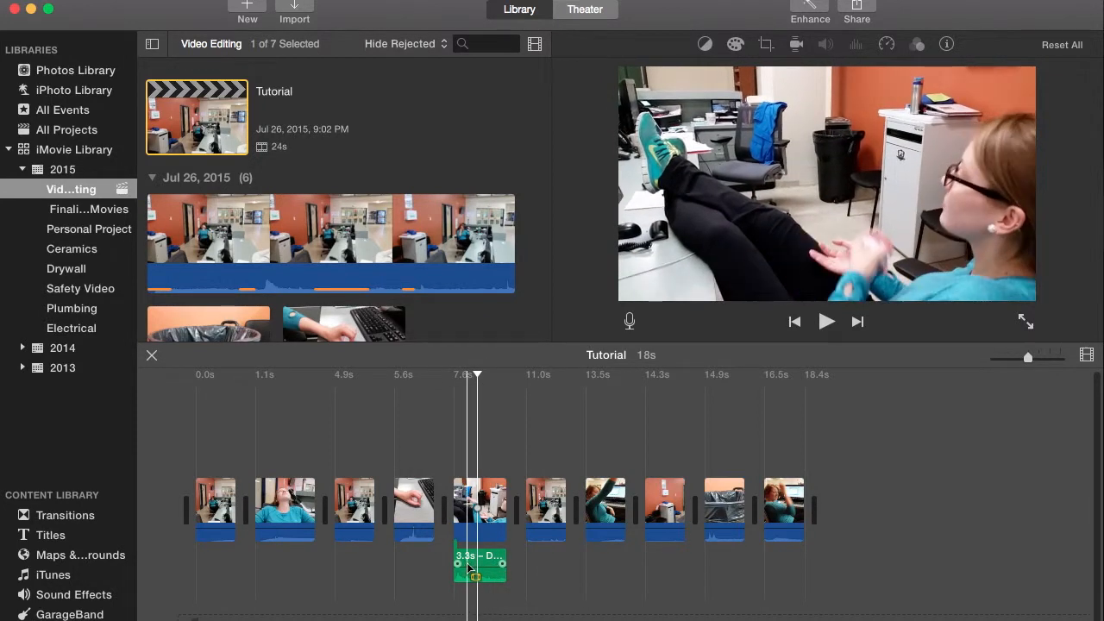
Step: Select the detached audio under the paper-tossing clip and try to shift it slightly earlier
left_click(522, 566)
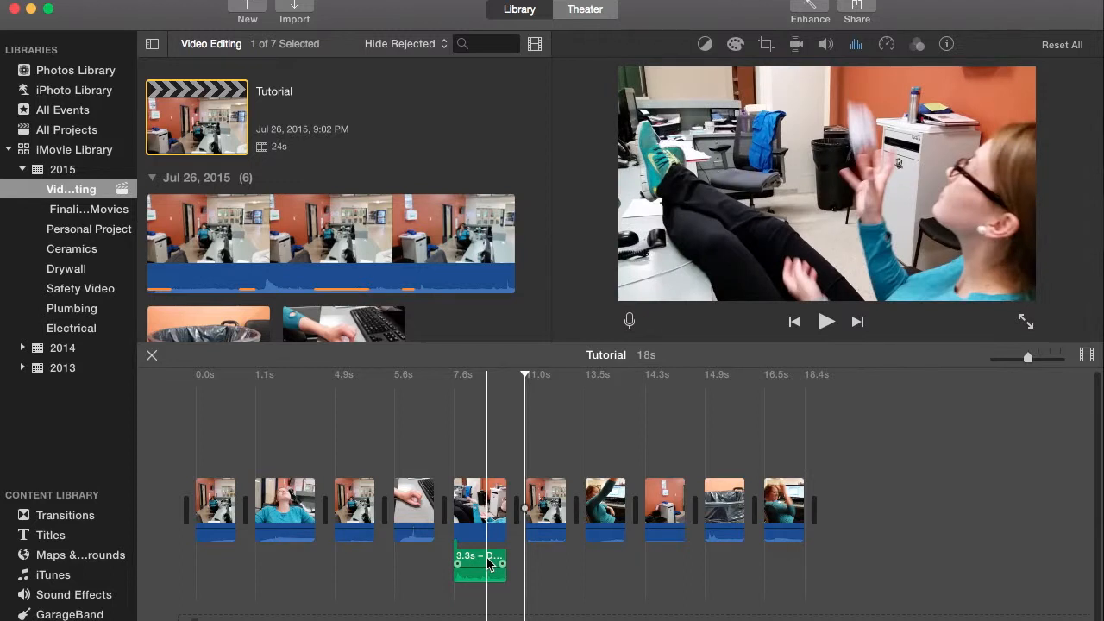
left_click(488, 564)
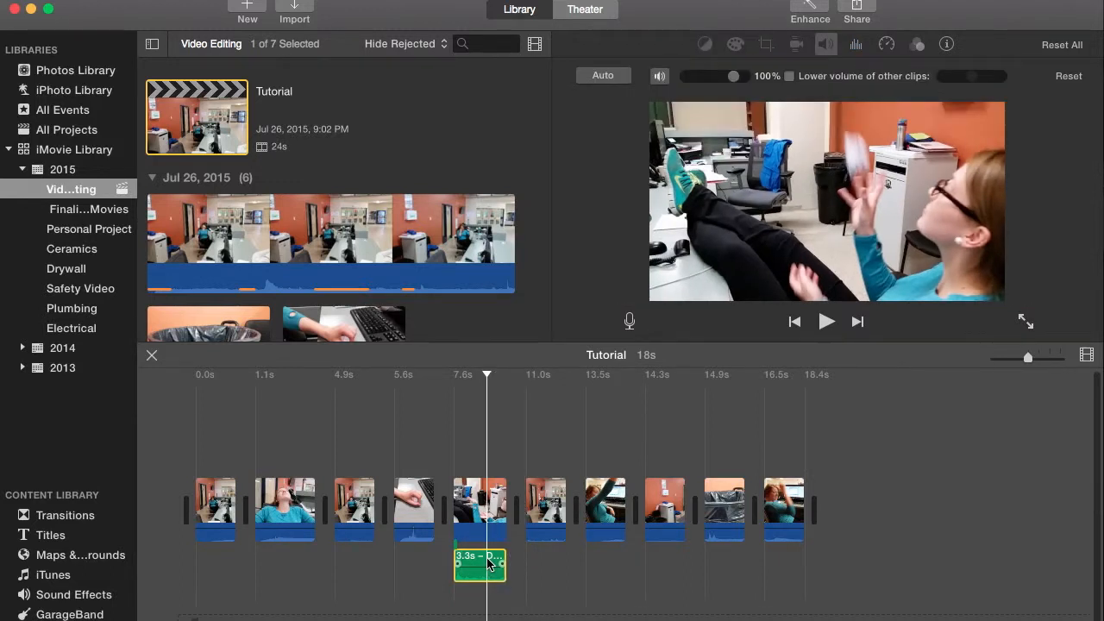
right_click(488, 564)
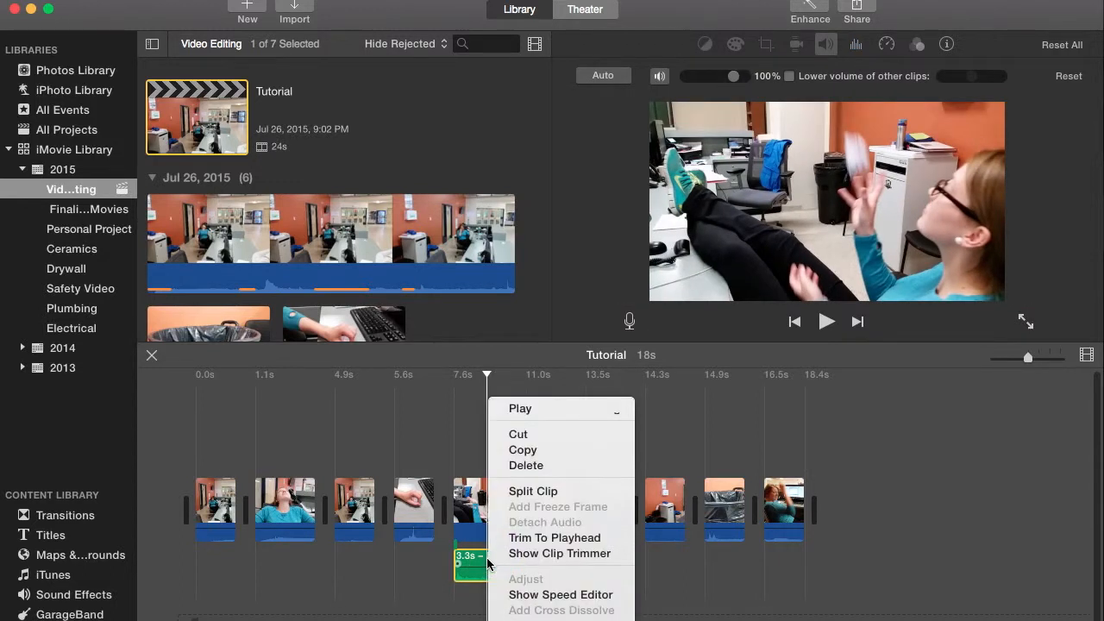
left_click(427, 576)
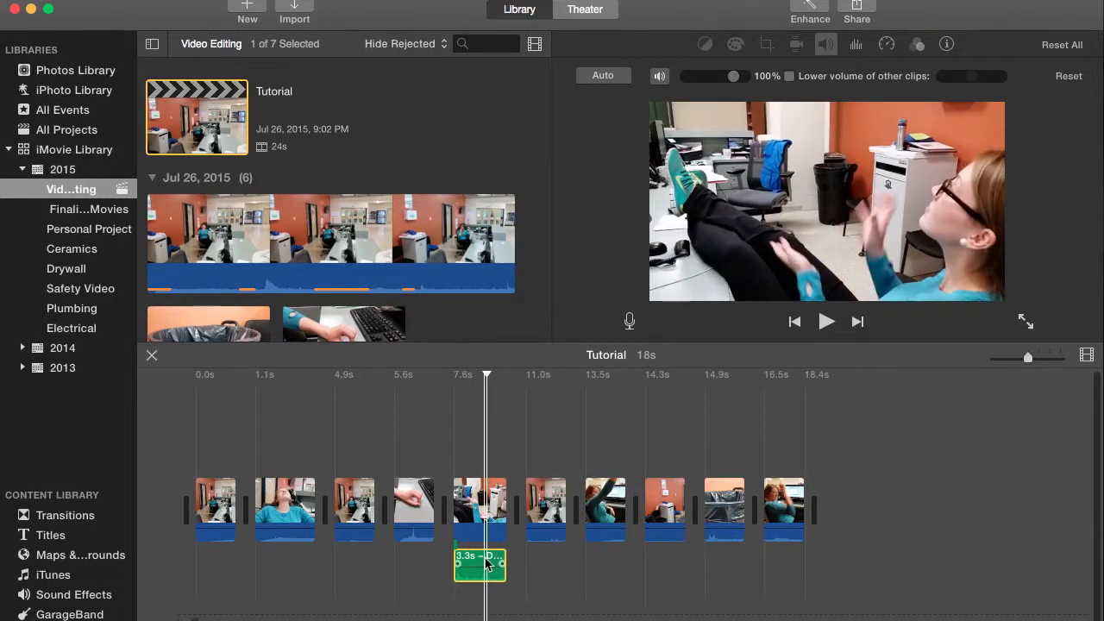
mouse_move(488, 564)
left_mouse_down()
mouse_move(744, 567)
mouse_move(466, 573)
mouse_move(512, 561)
mouse_move(481, 565)
left_mouse_up()
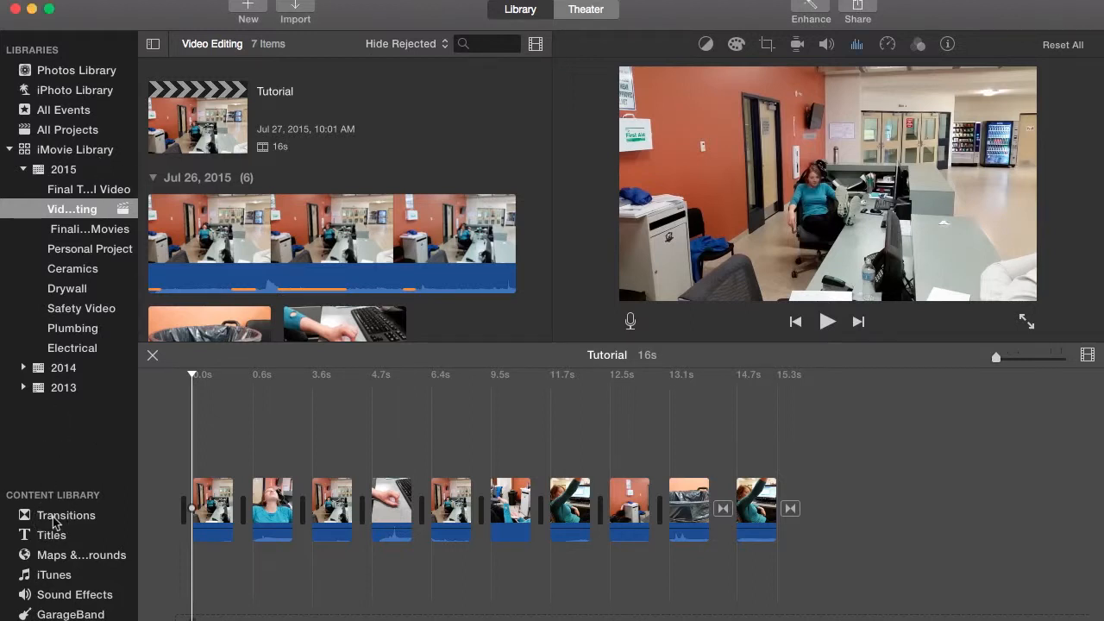
Step: Browse the Transitions, Titles, Maps & Backgrounds and iTunes collections of the content library
left_click(54, 516)
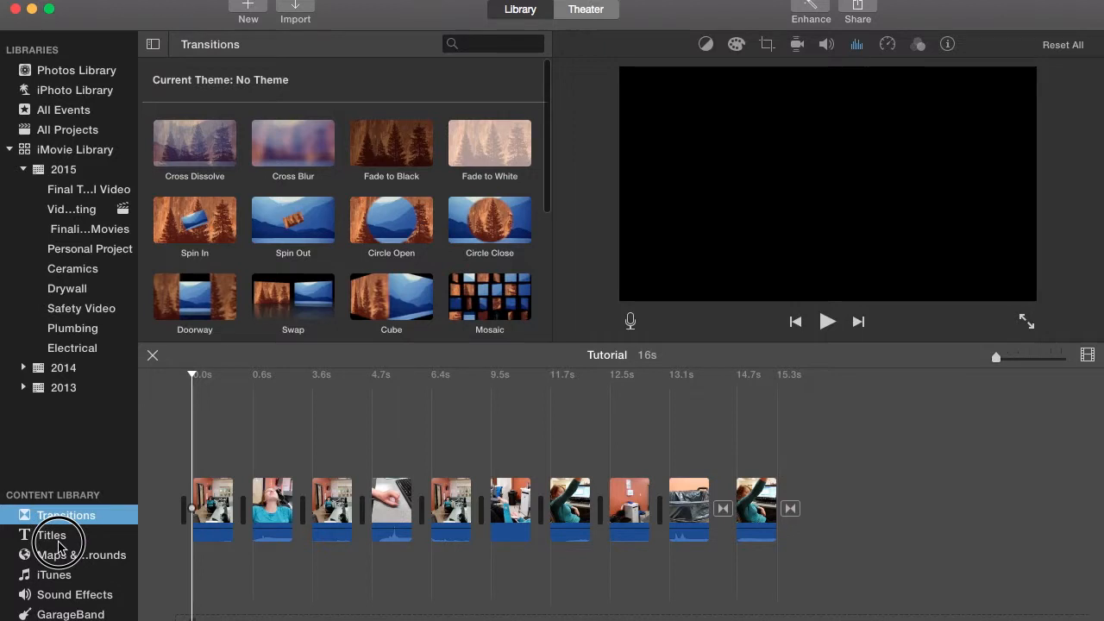
left_click(57, 535)
left_click(67, 559)
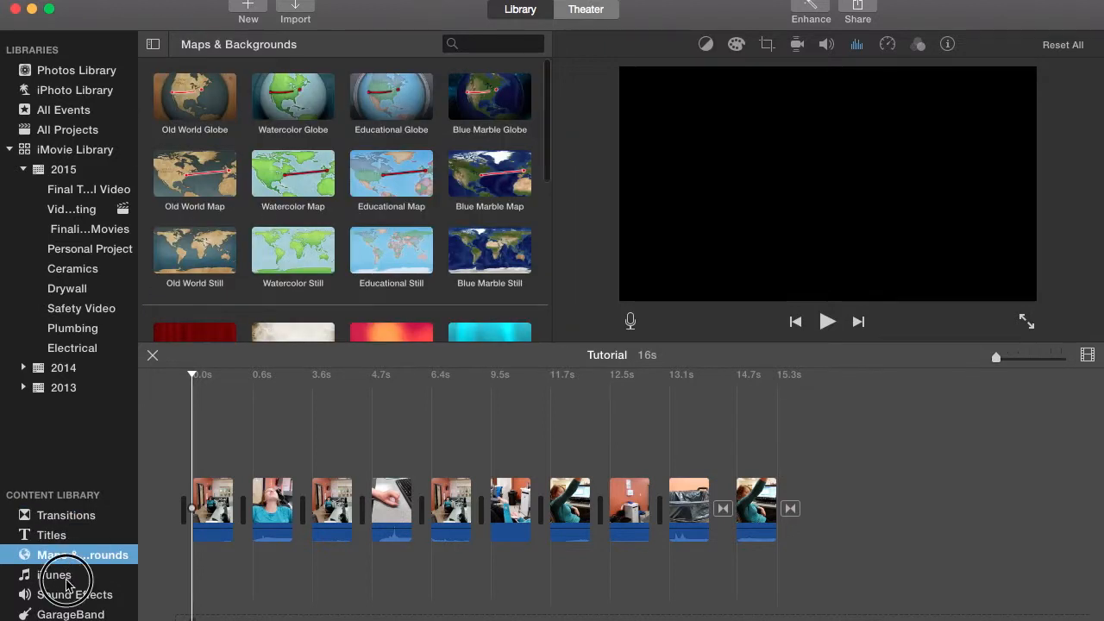
left_click(69, 578)
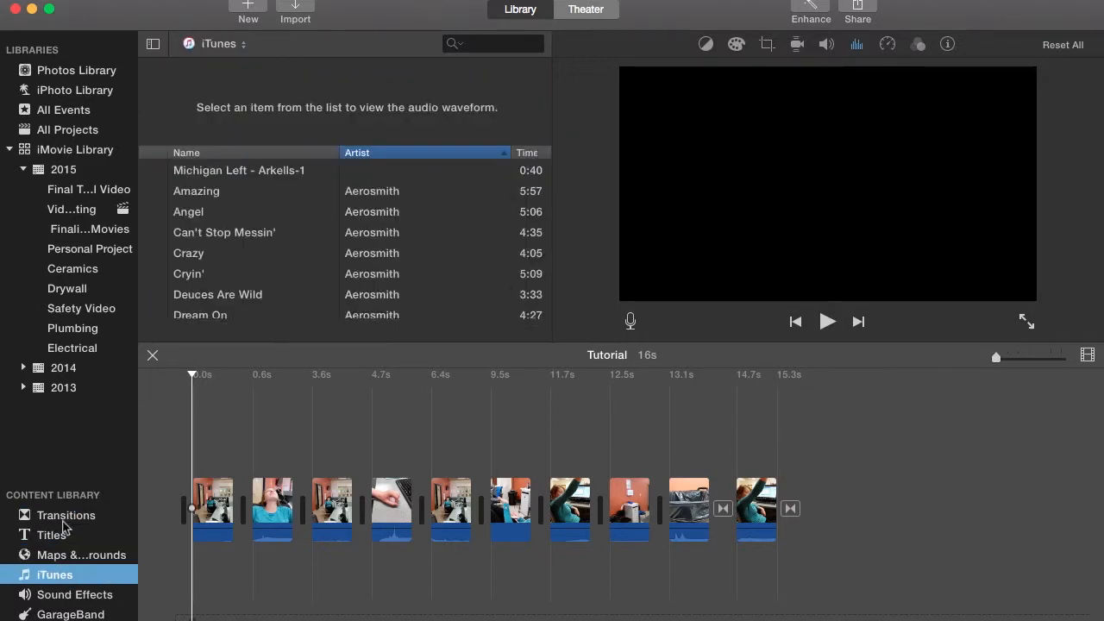
Step: Add a Fade to Black transition between the opening office clip and the bored face clip
left_click(64, 518)
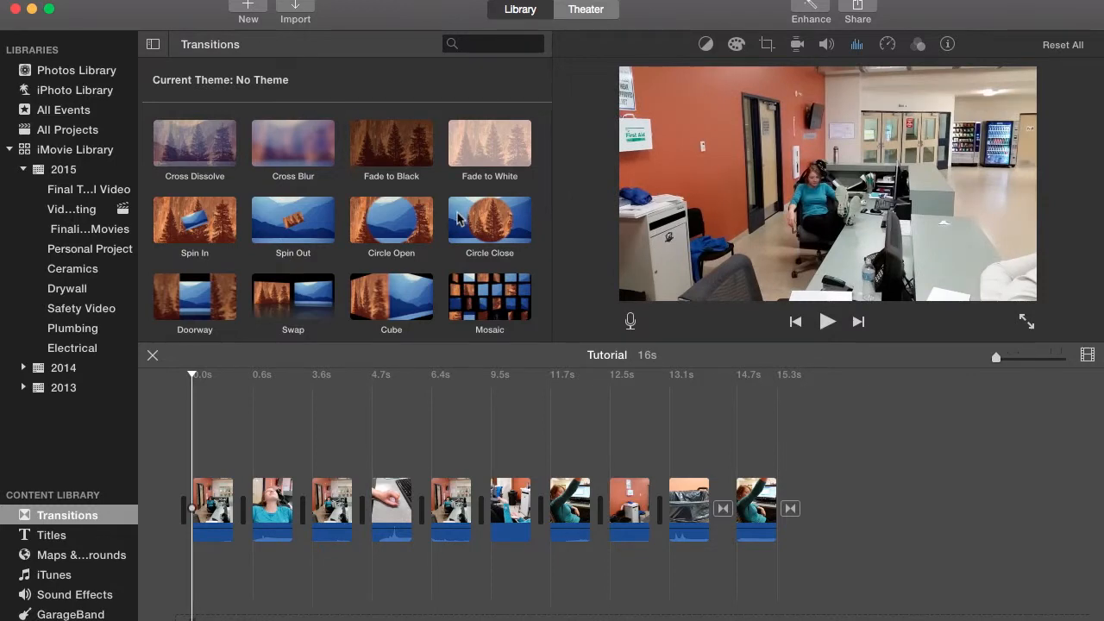
left_click(387, 151)
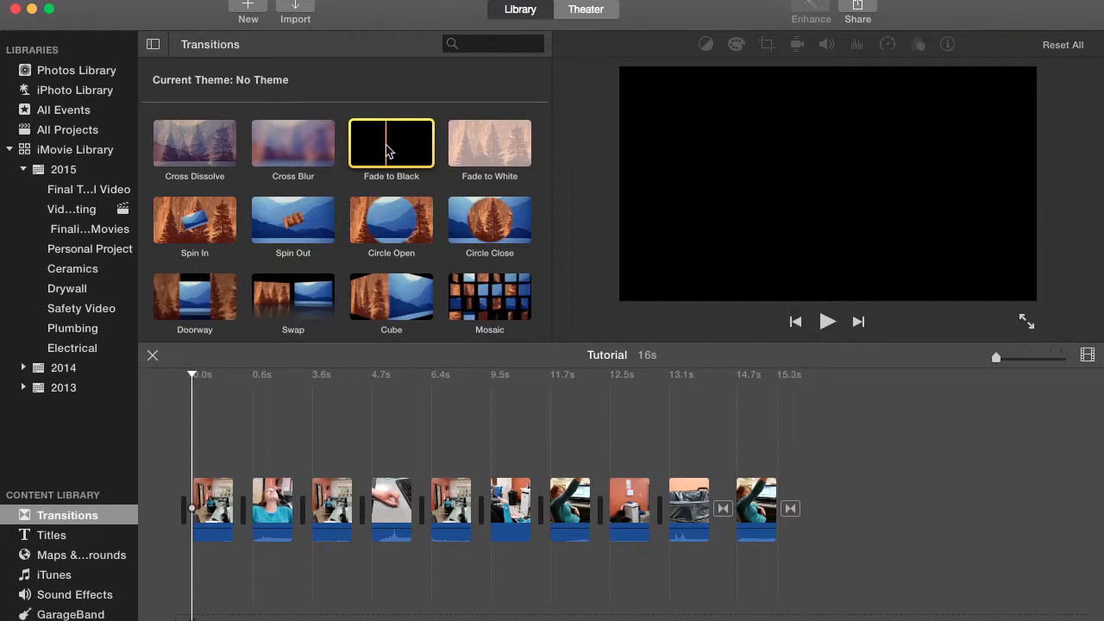
left_click_drag(387, 152, 239, 528)
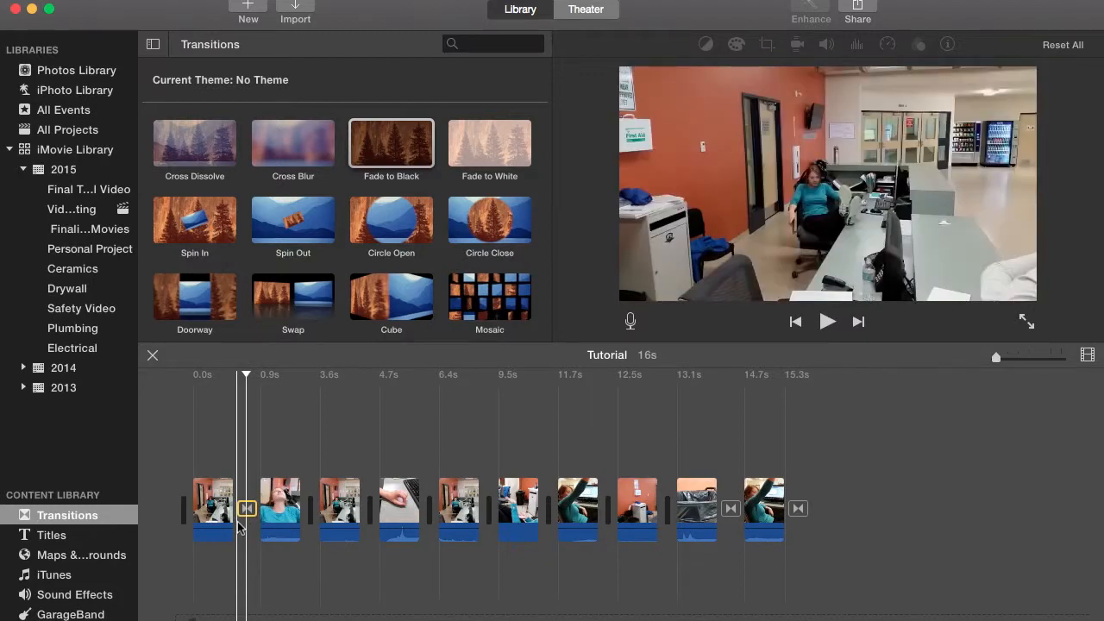
Step: Play across the Fade to Black transition after the opening office clip and delete the transition
left_click(213, 509)
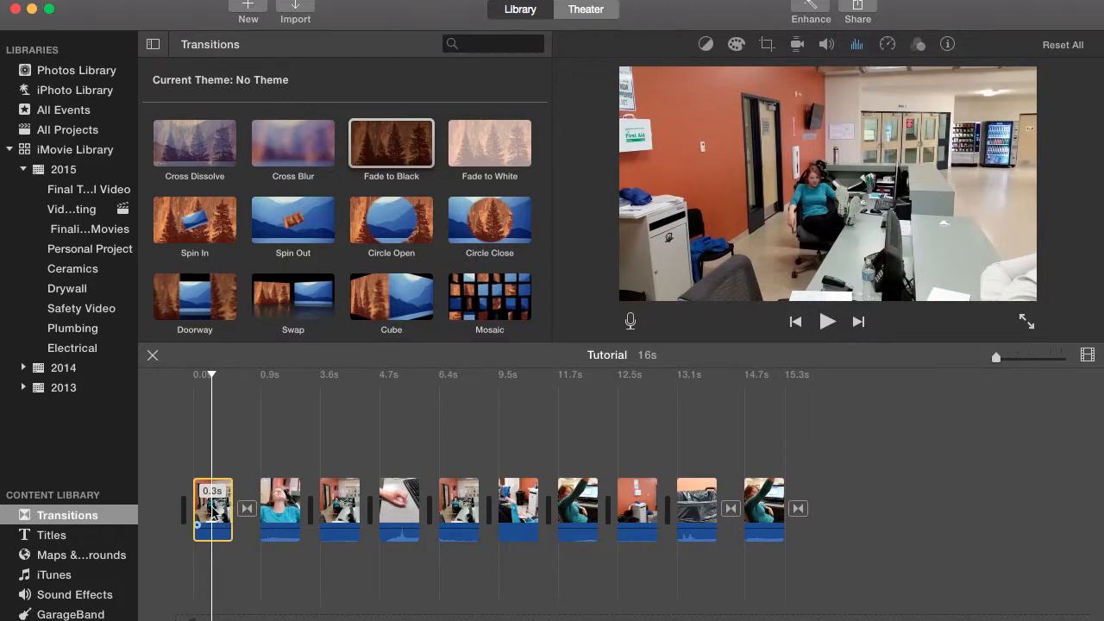
key("space")
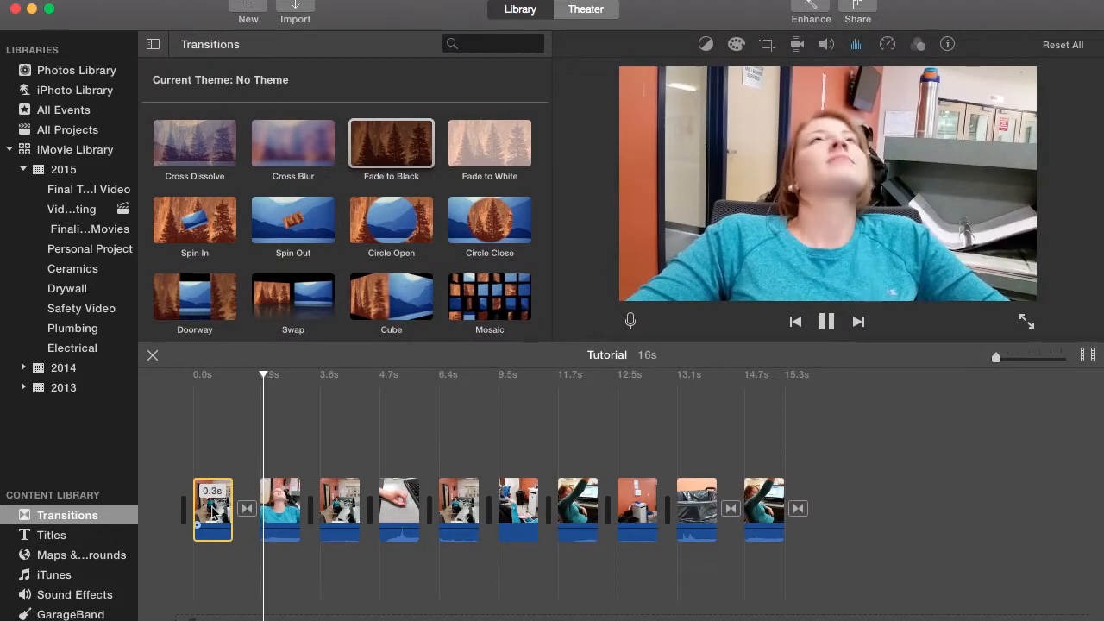
key("space")
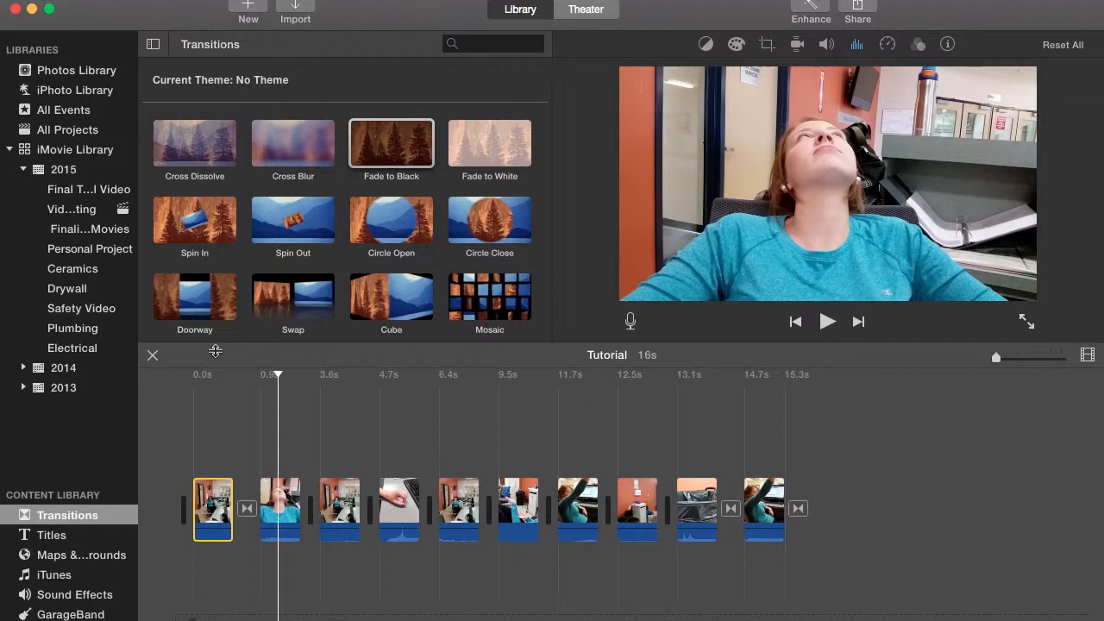
left_click(246, 509)
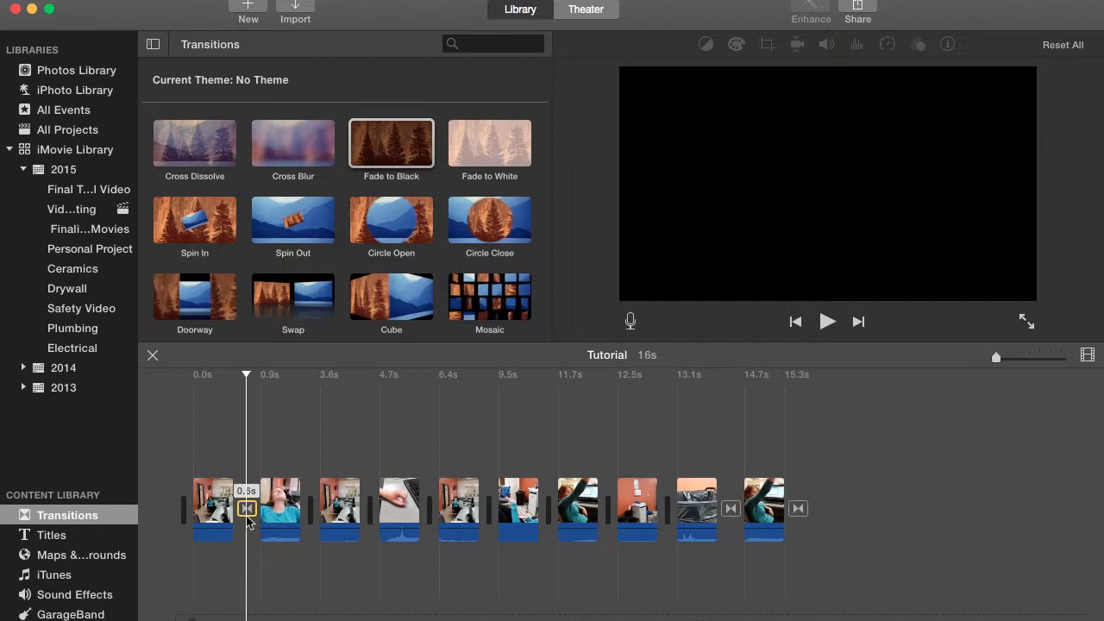
key("Delete")
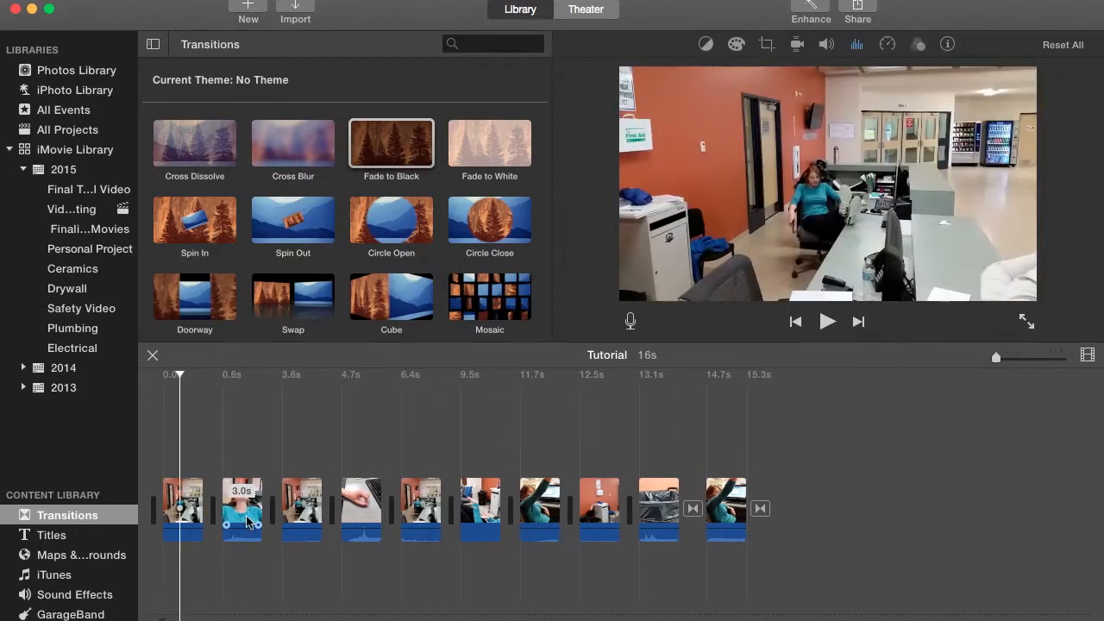
Step: Add a Standard title as a separate clip before the opening office clip
left_click(54, 537)
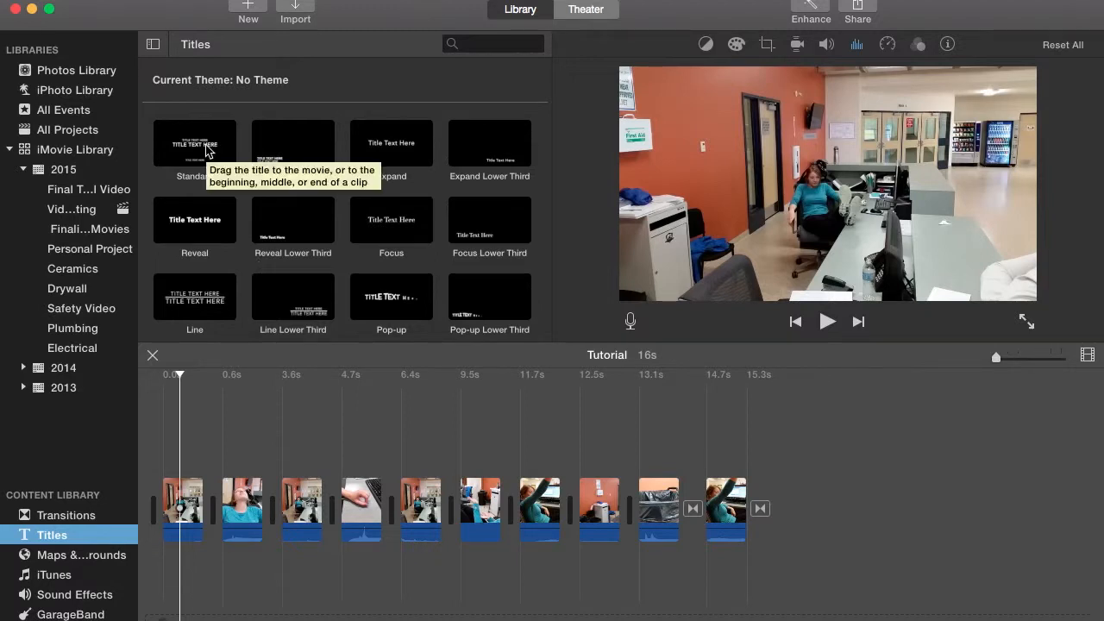
left_click(207, 151)
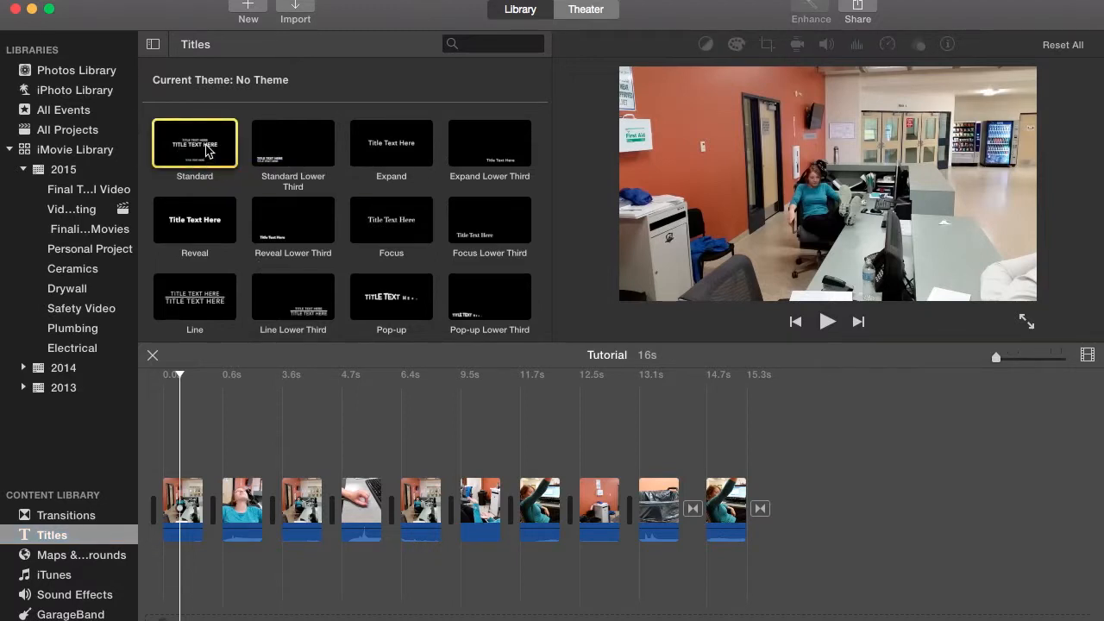
left_click_drag(207, 151, 190, 512)
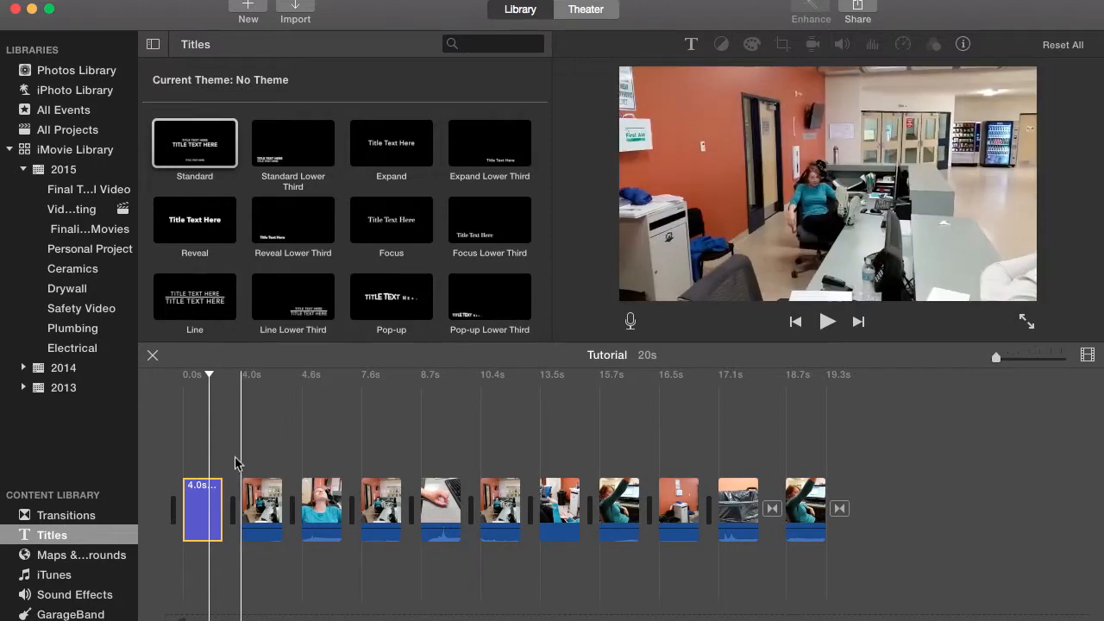
Step: Set the opening title's upper line to INSTRUCTIONAL VIDEO and its main line to TUTORIAL
left_click(201, 502)
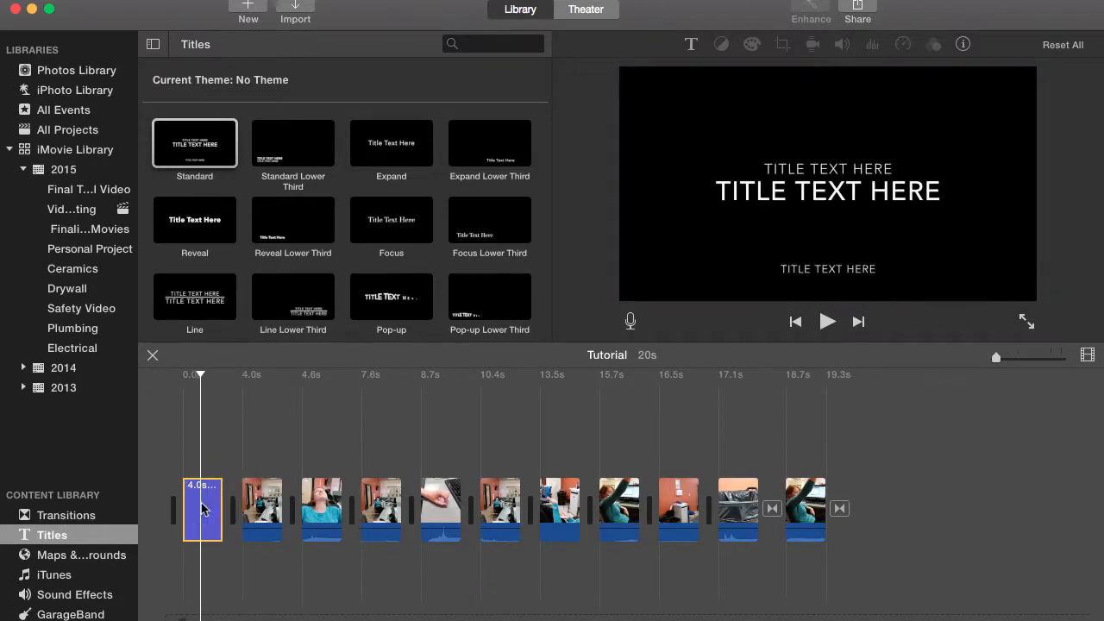
double_click(854, 169)
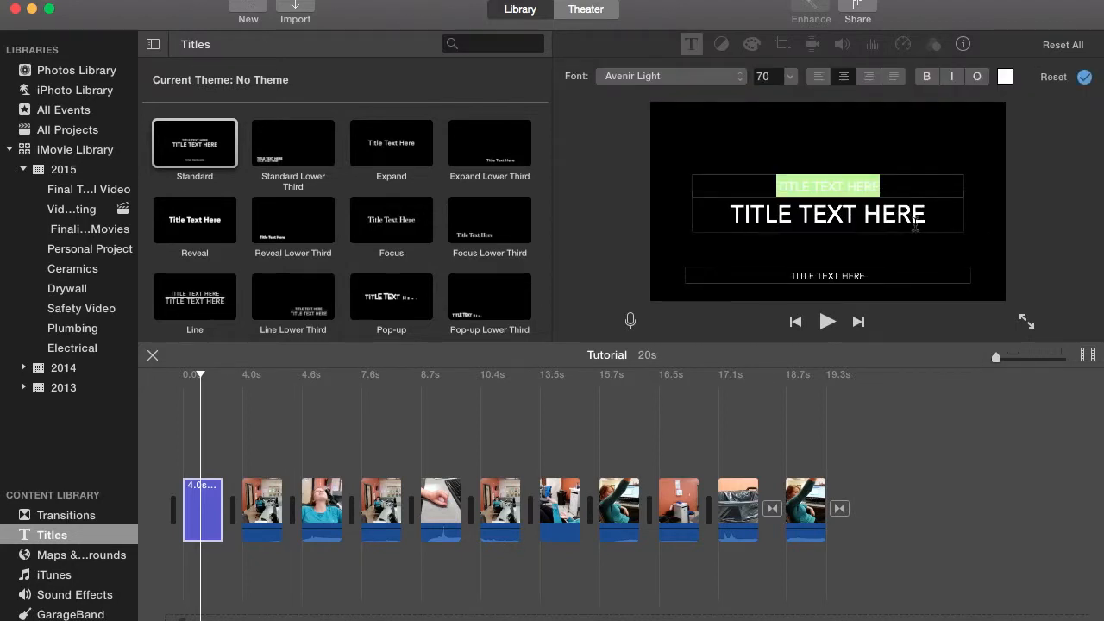
key("BackSpace")
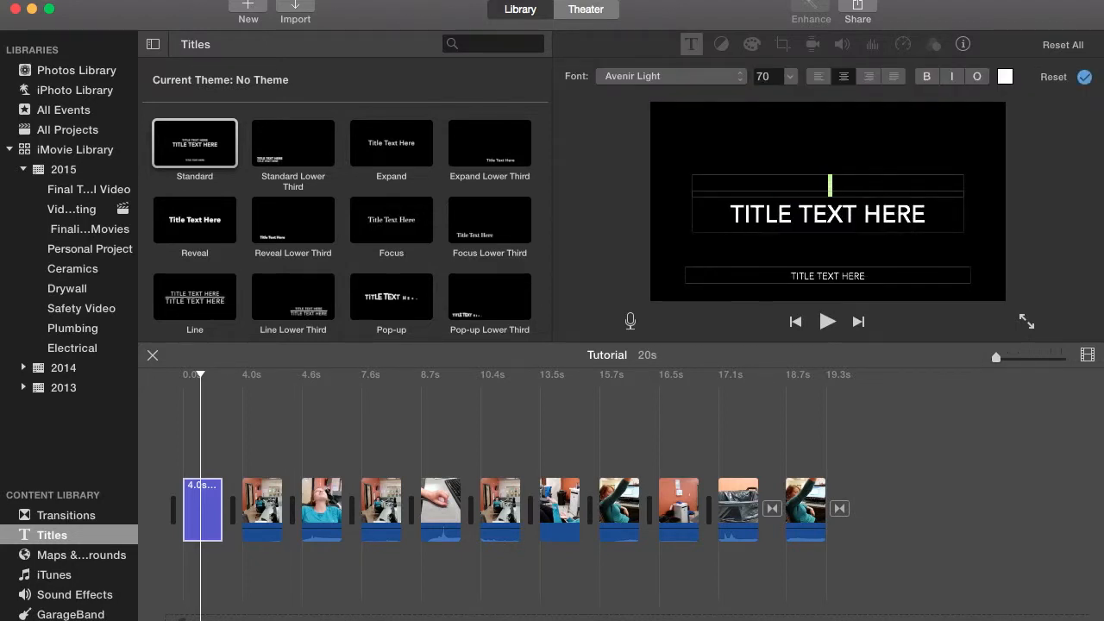
type("INSTRUCTIONAL VIDEO")
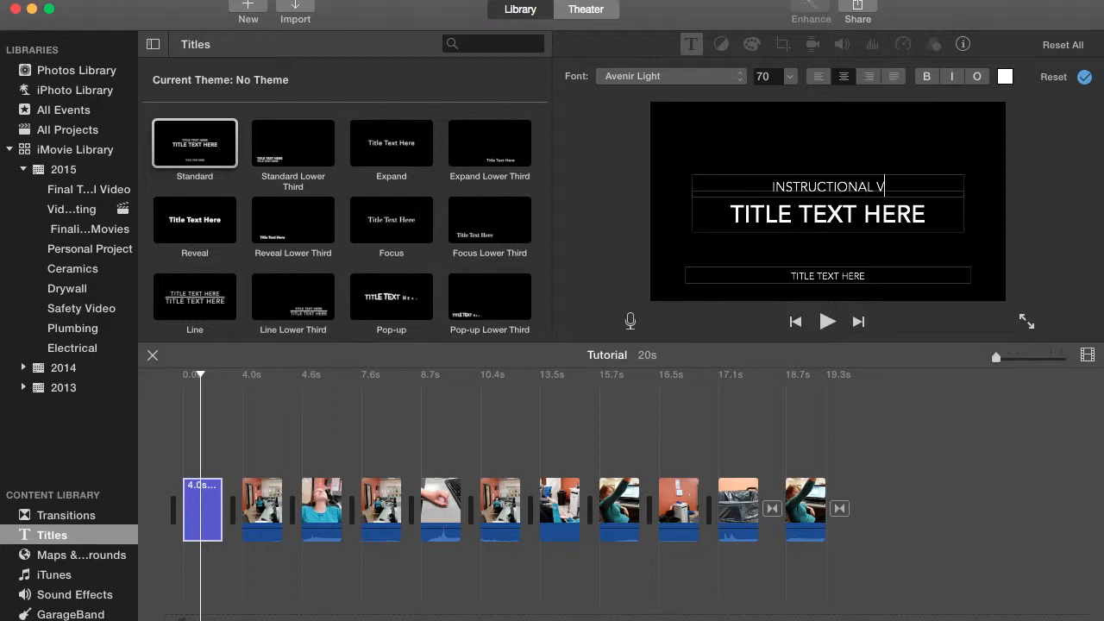
left_click_drag(935, 212, 727, 216)
type("TU")
key("BackSpace")
type("UTORIAL")
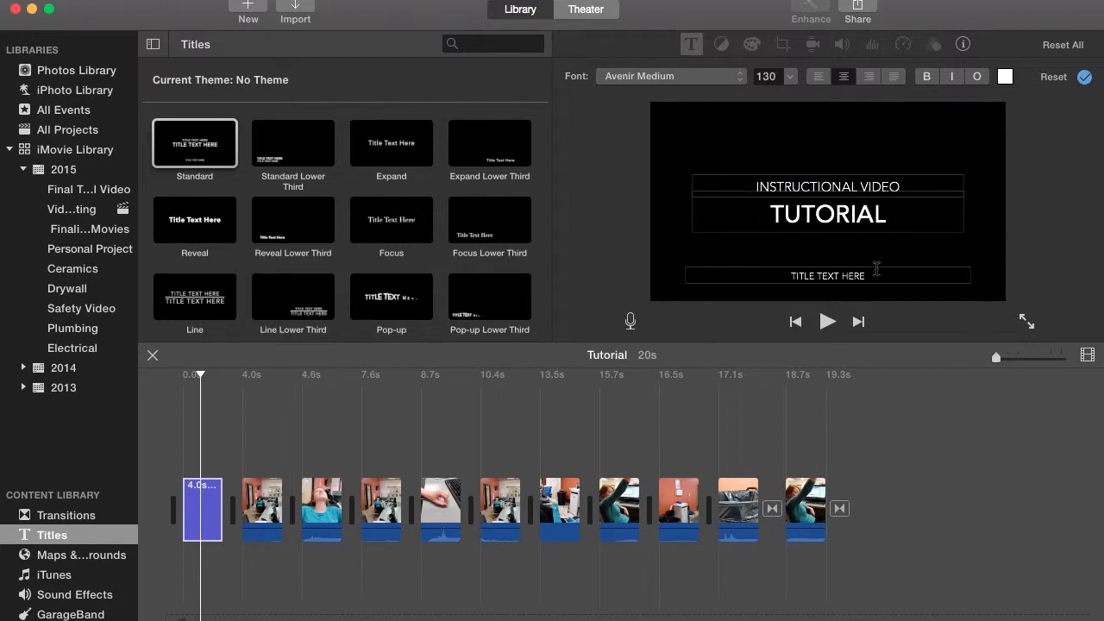
Step: Replace the lowest line of the opening title with the two creators' full names
left_click(790, 276)
key("BackSpace")
type("JONATHON RALPH, MATTHEW BOLAND")
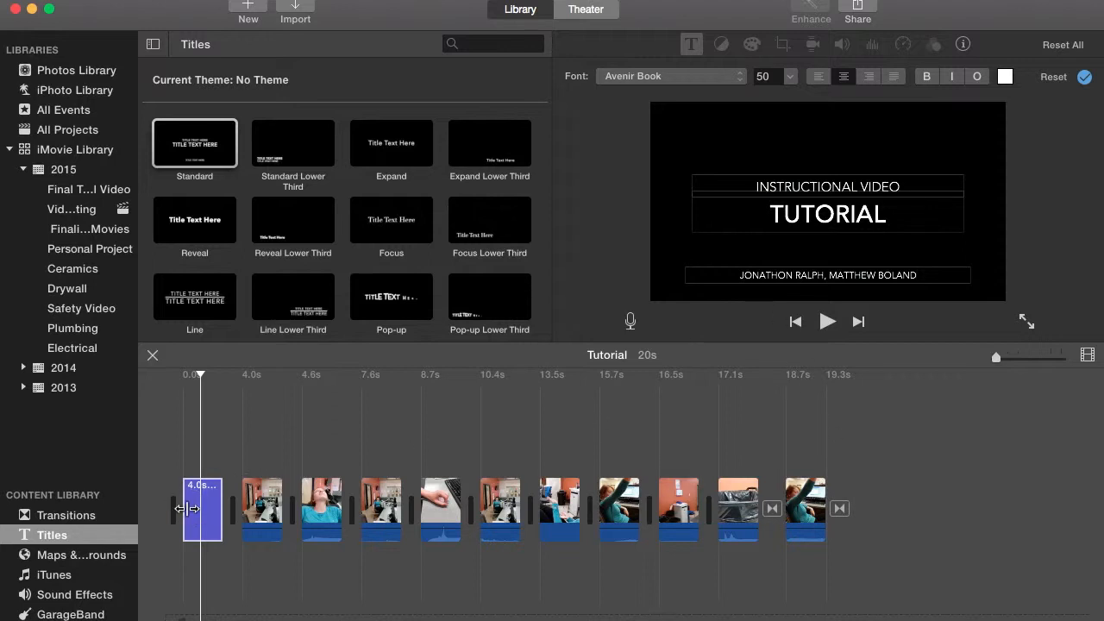
Step: Play the movie from the opening title into the first office clip
left_click(191, 516)
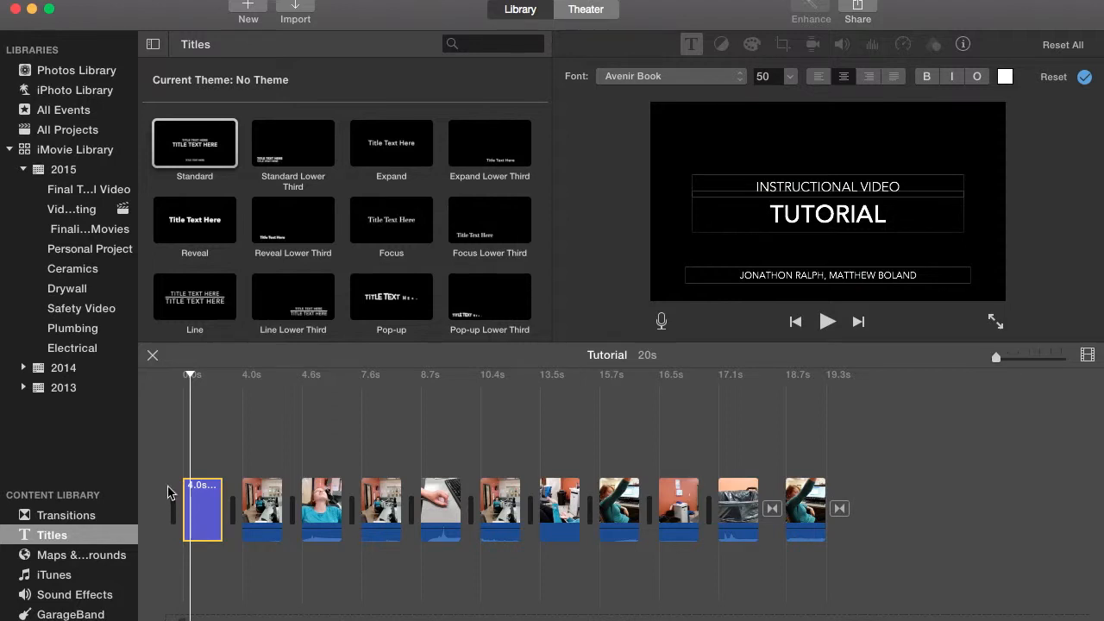
left_click(173, 475)
key("space")
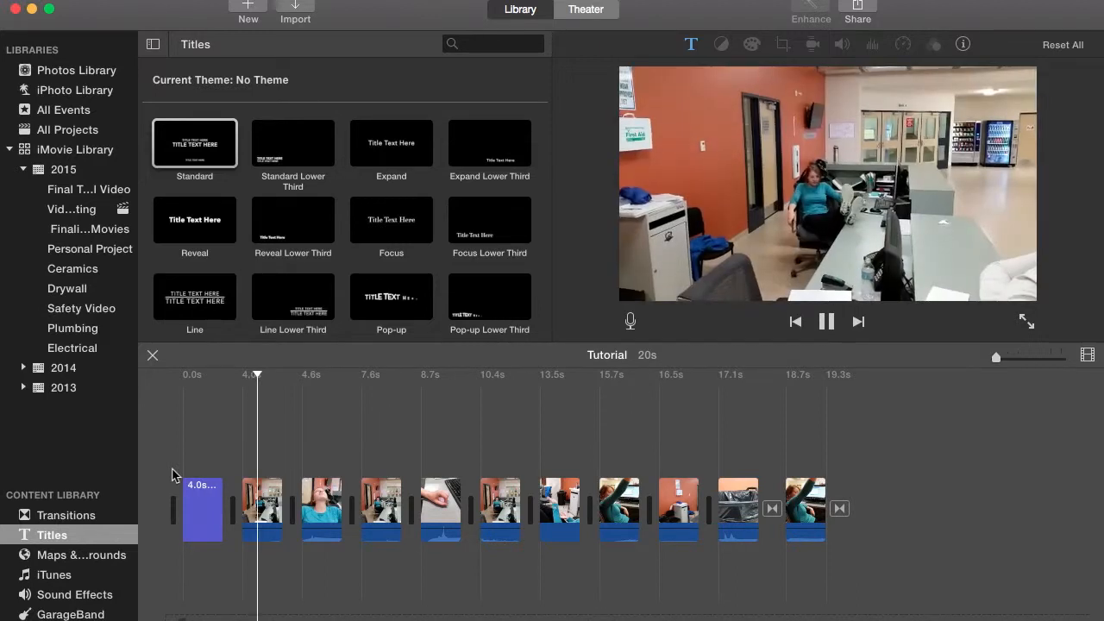
Step: Stop playback, search the titles for credits, and add Scrolling Credits as a separate clip after the last clip of the movie
key("space")
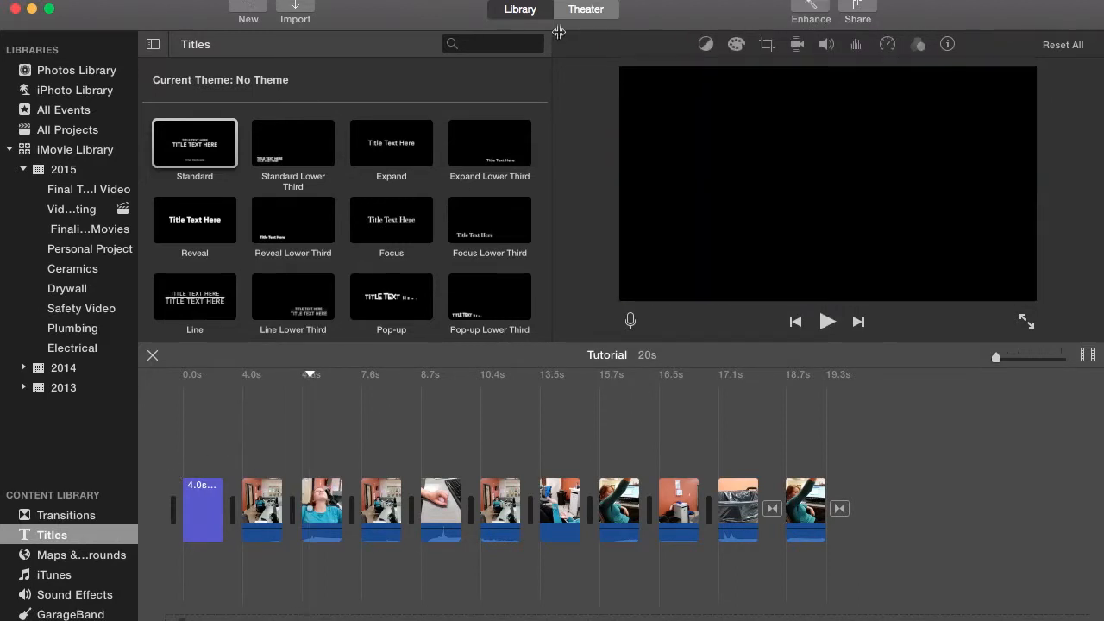
left_click(506, 43)
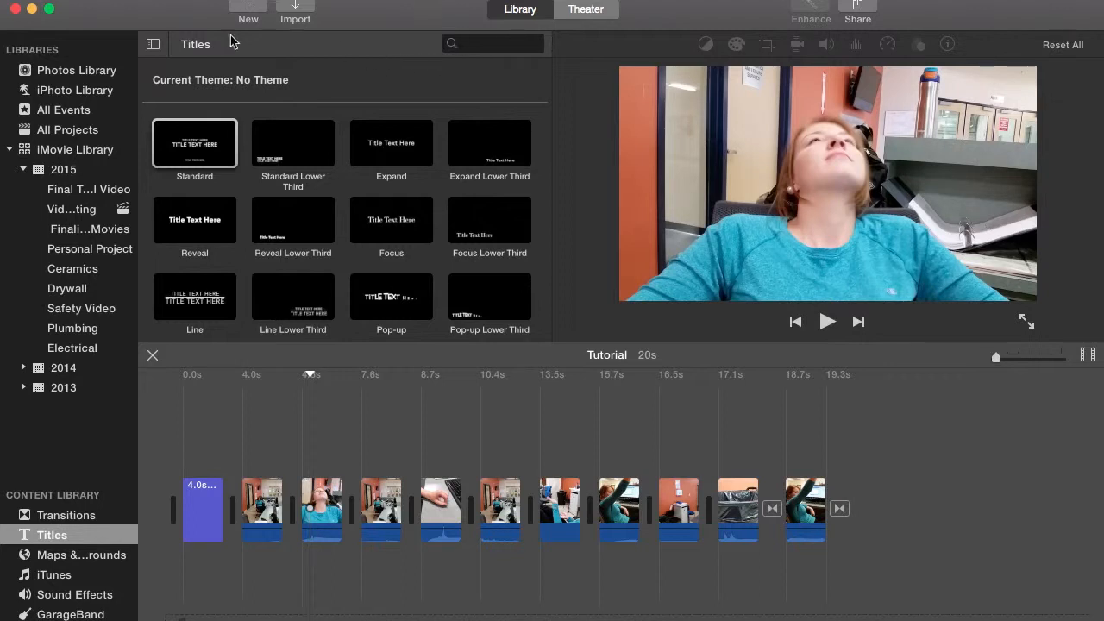
left_click(503, 45)
type("credits")
key("Return")
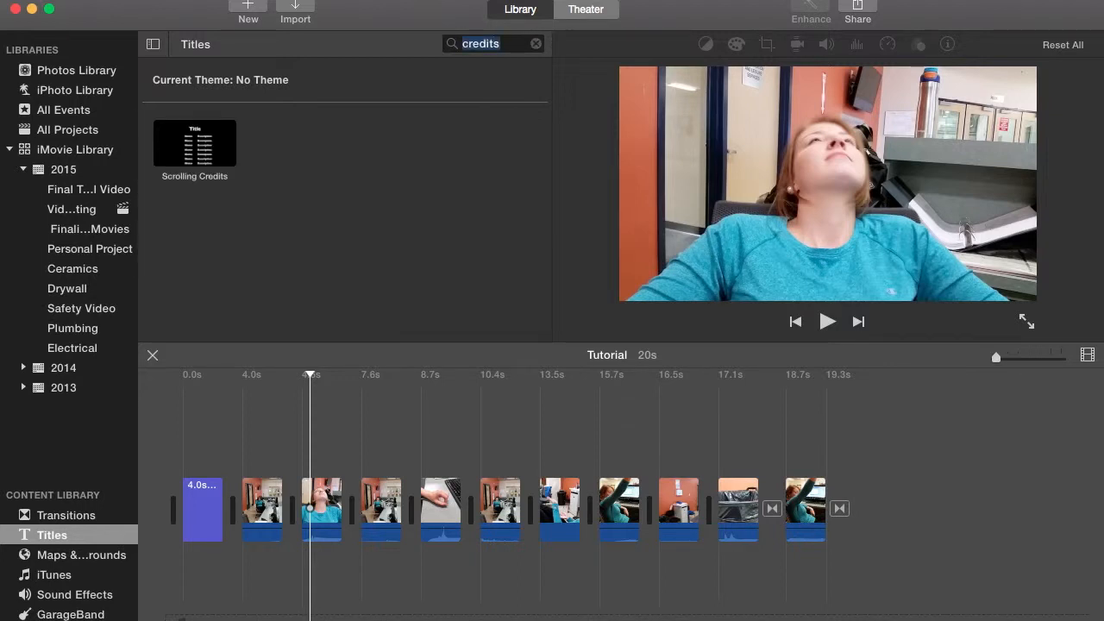
left_click(201, 154)
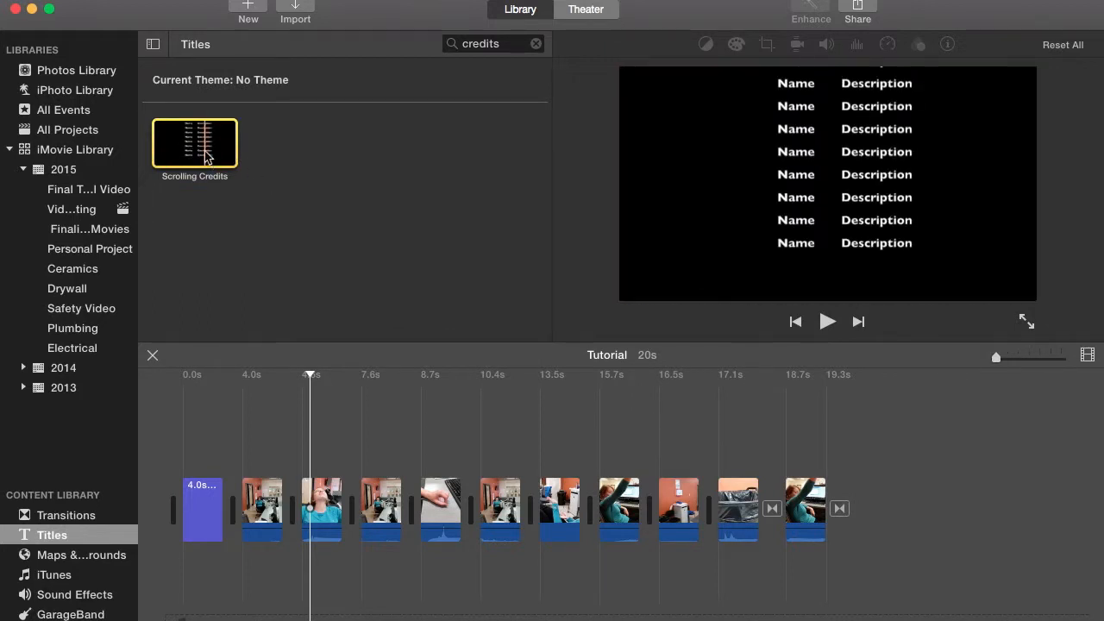
left_click_drag(205, 158, 859, 524)
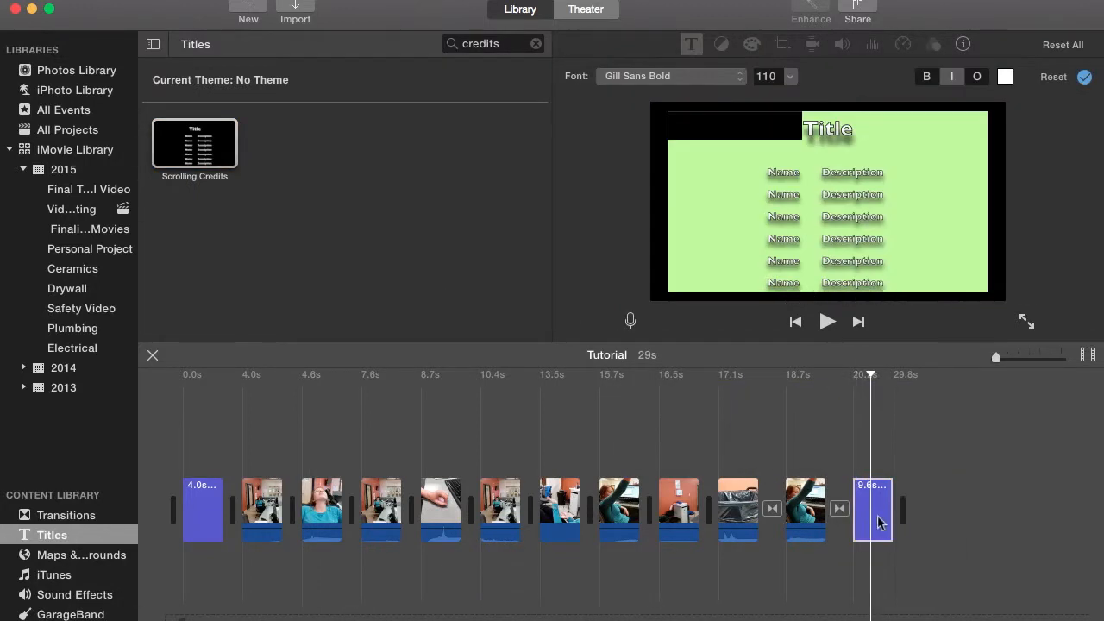
Step: Set the heading of the scrolling credits at the end of the movie to "Thank you for watching!"
left_click(878, 518)
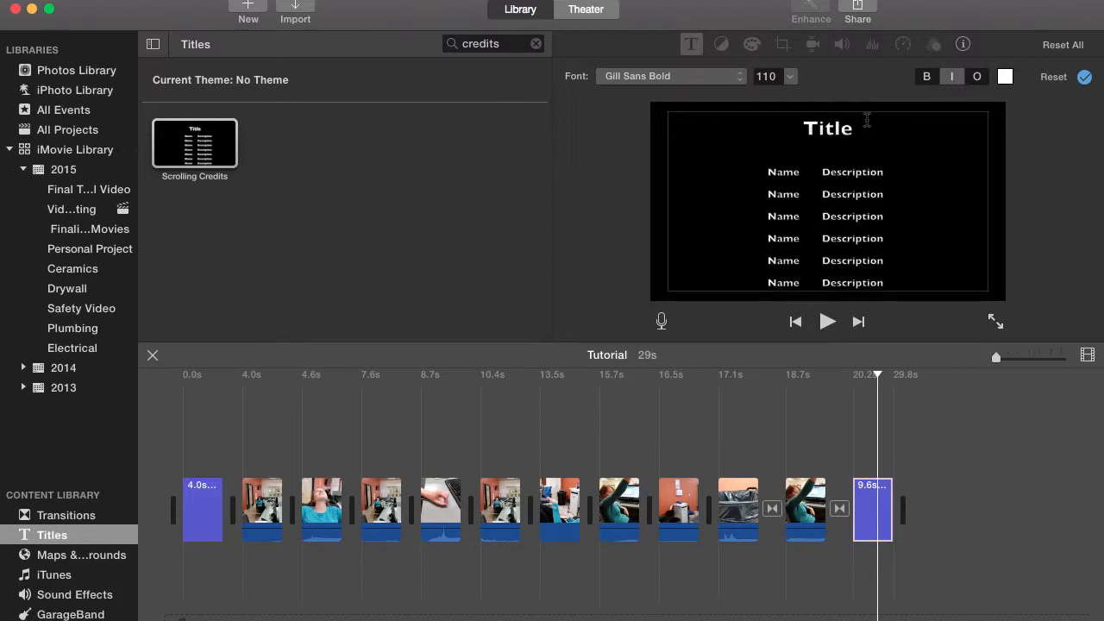
double_click(837, 127)
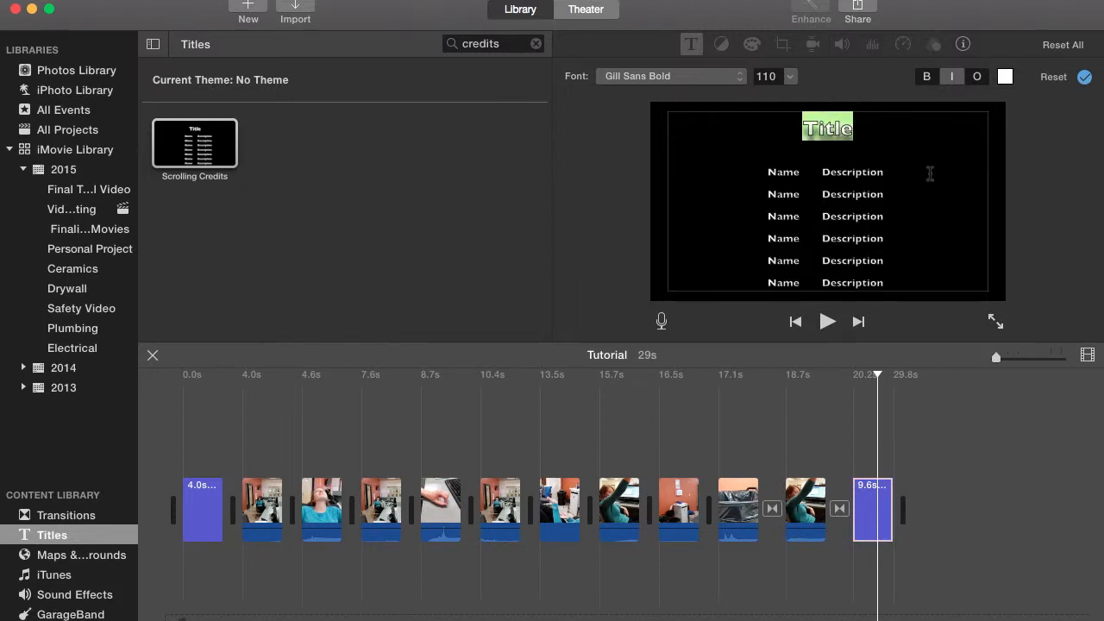
key("BackSpace")
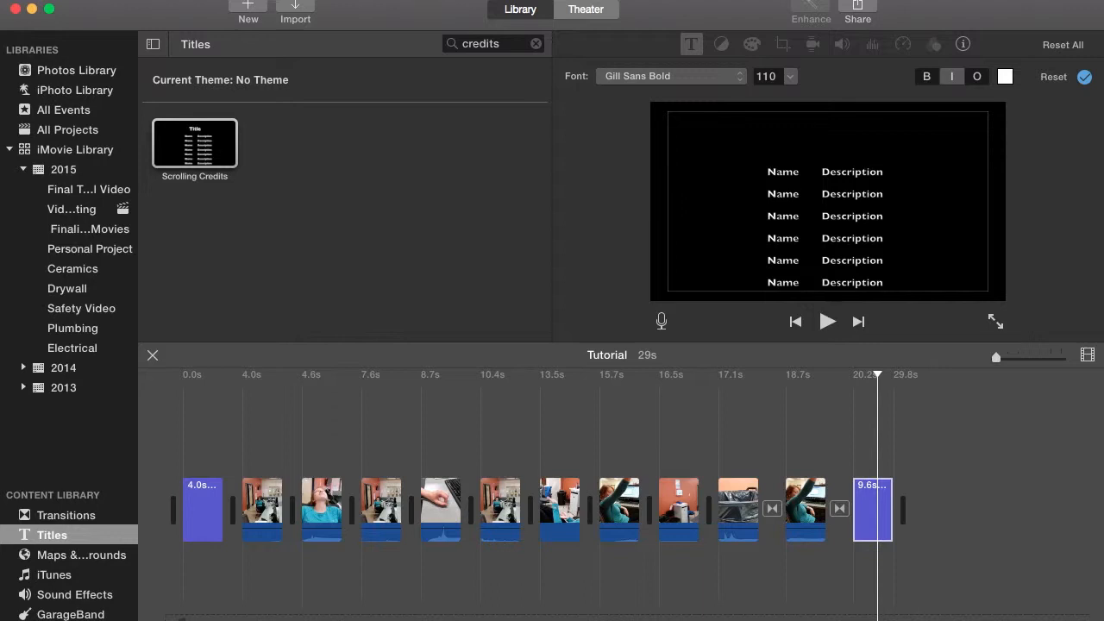
type("Thank")
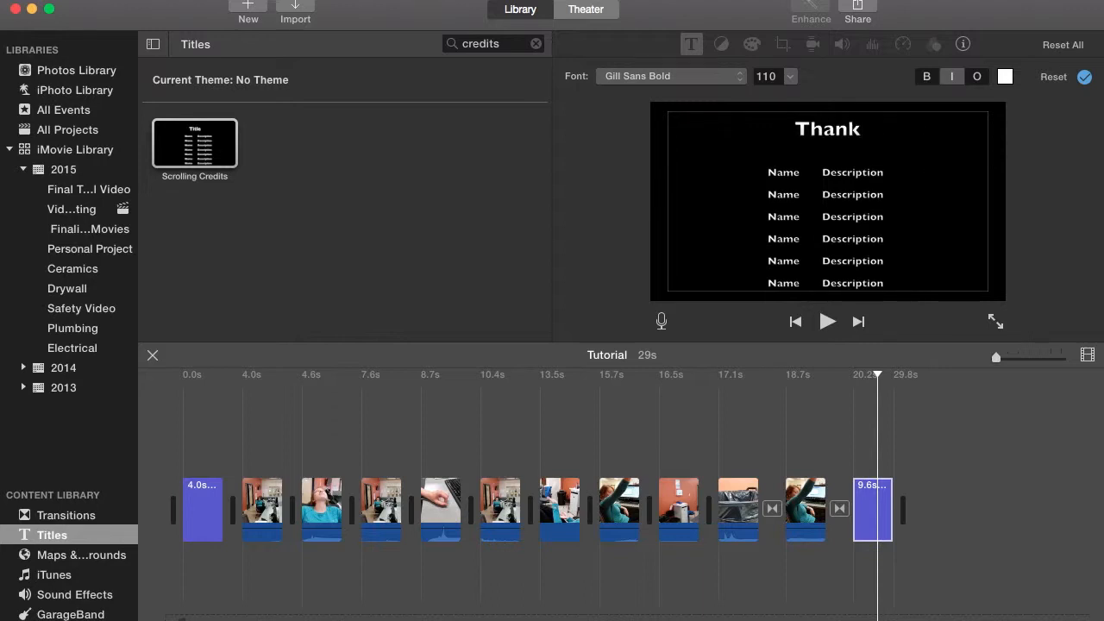
type(" you for")
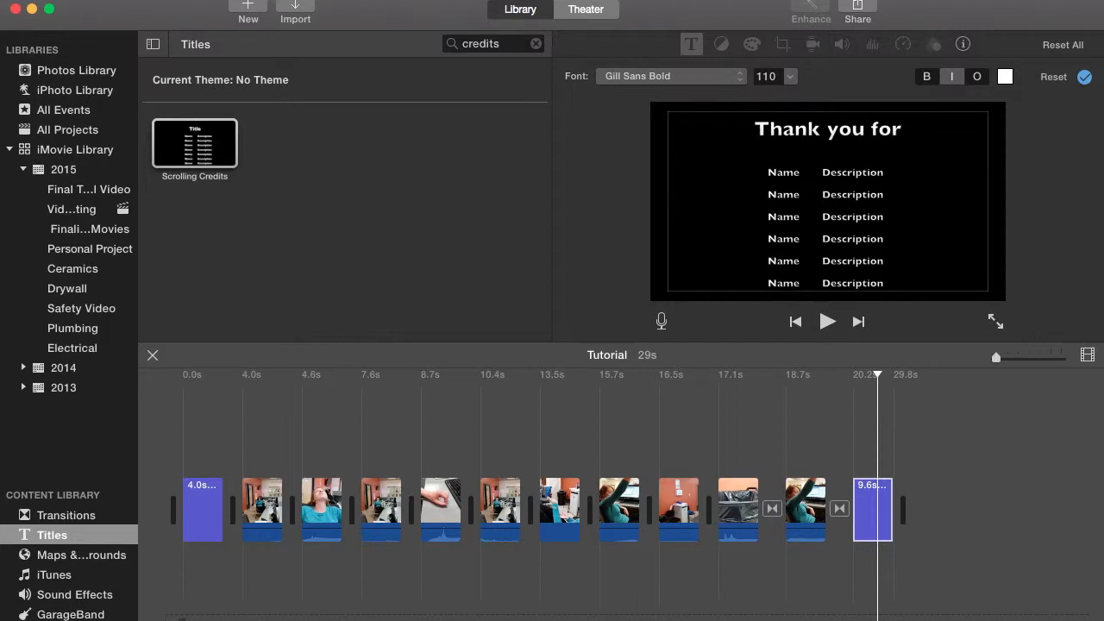
type(" watchin")
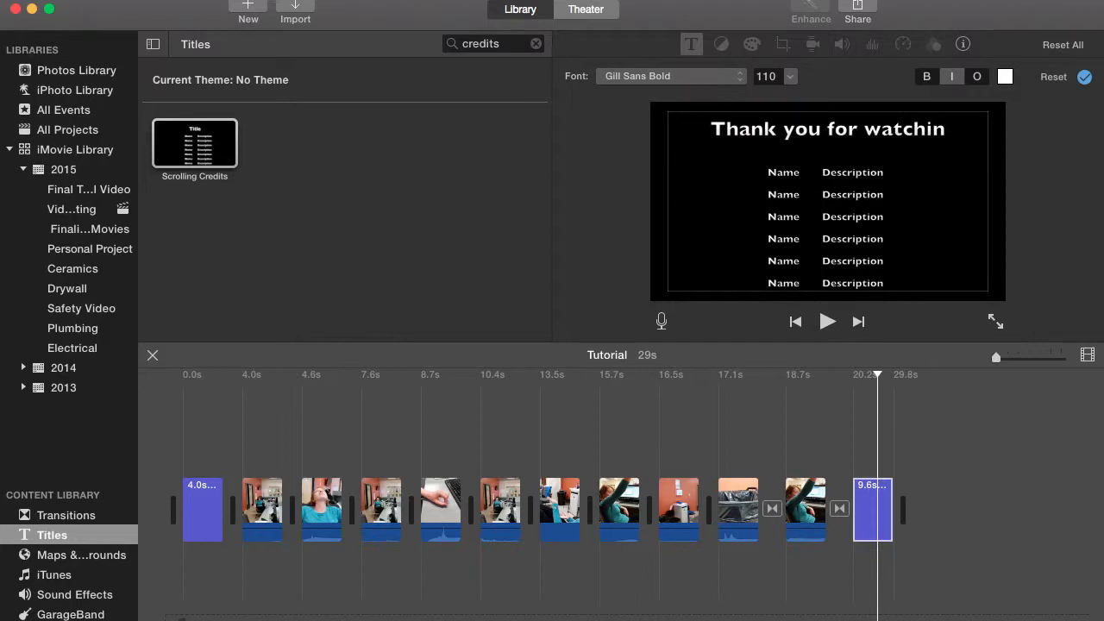
type("g!")
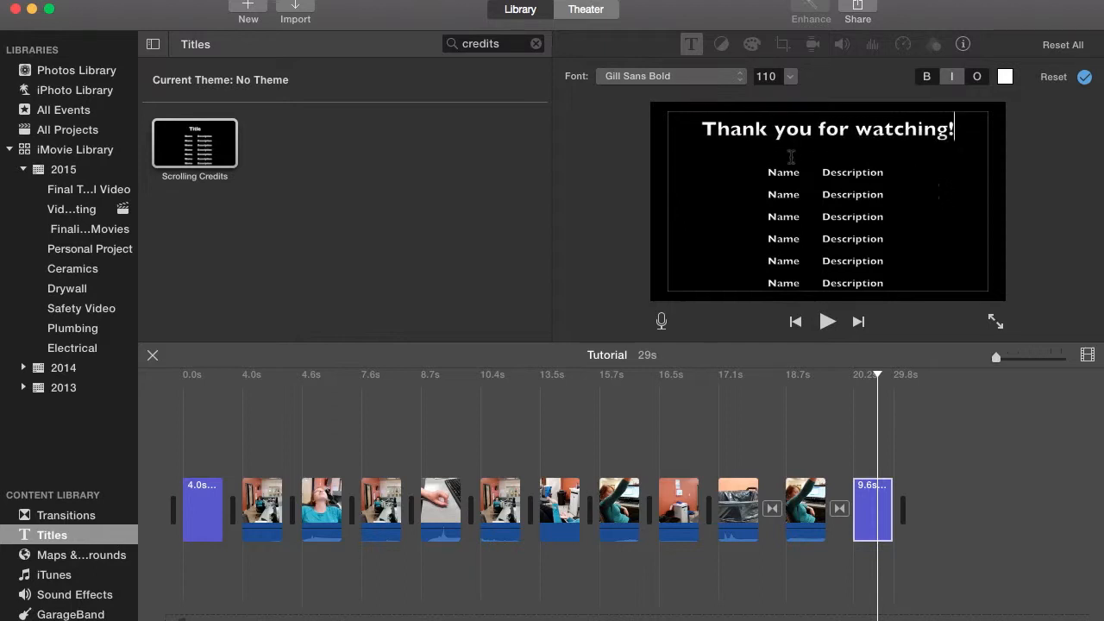
Step: Replace the first two Name placeholders in the scrolling credits with the two creators' full names
left_click(803, 192)
left_click(804, 172)
key("BackSpace")
type("Jonathon Ralph")
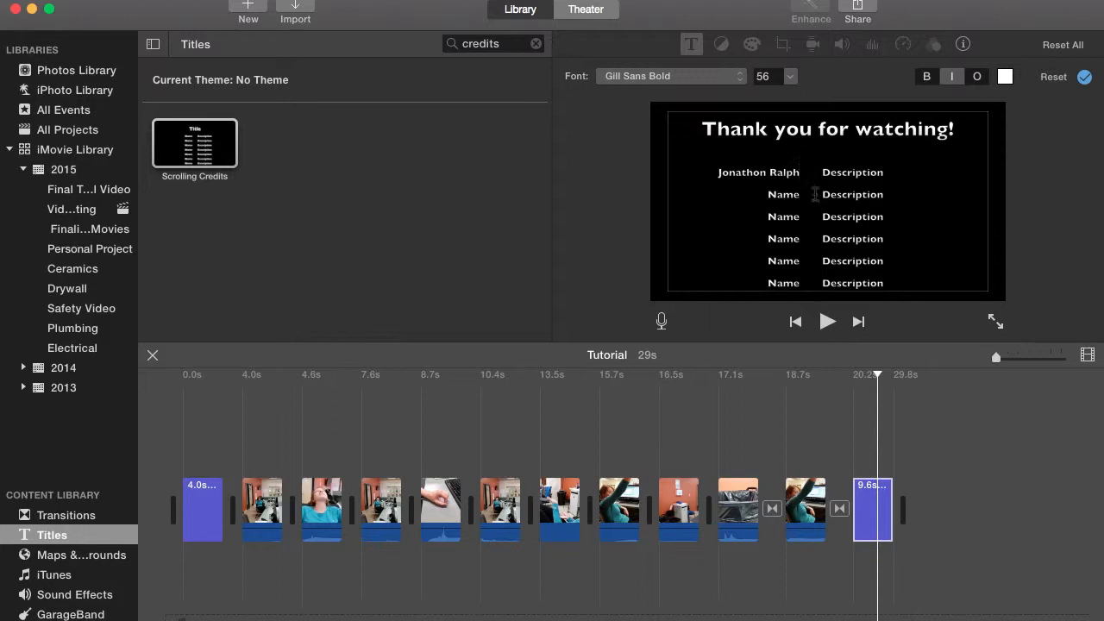
left_click(802, 195)
key("BackSpace")
key("BackSpace")
type("Matthew Boland")
Step: Delete the four unused placeholder rows and the Description text beside both creators' names in the scrolling credits
left_click_drag(759, 216, 891, 275)
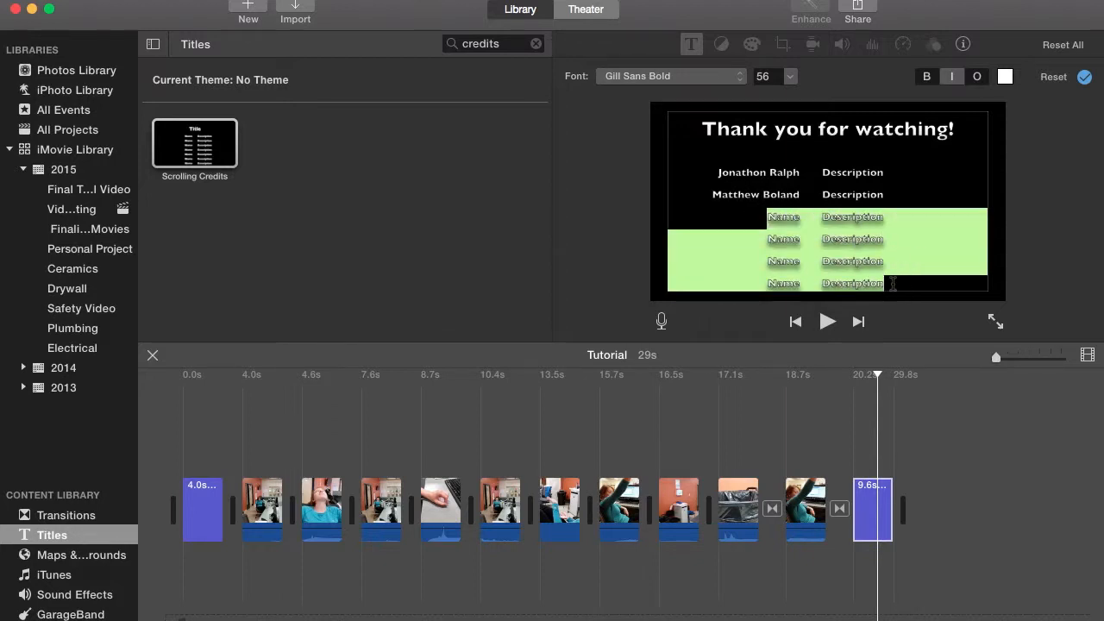
key("BackSpace")
left_click_drag(757, 239, 905, 306)
key("BackSpace")
mouse_move(892, 190)
left_mouse_down()
mouse_move(847, 190)
mouse_move(899, 193)
left_mouse_up()
key("BackSpace")
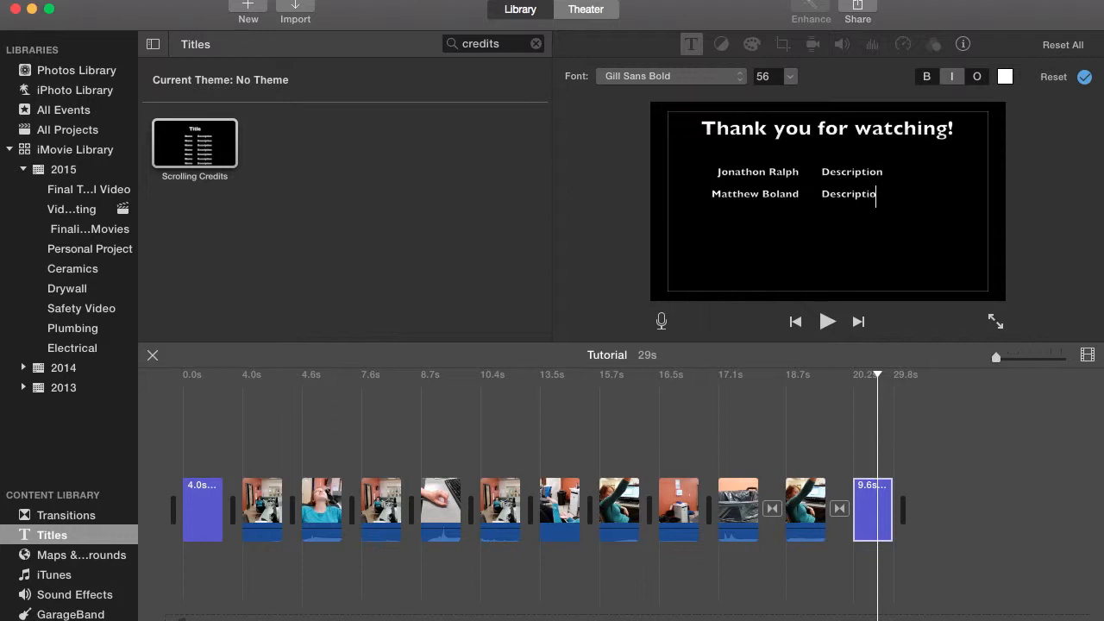
left_click(890, 160)
left_click(890, 173)
key("BackSpace")
key("BackSpace")
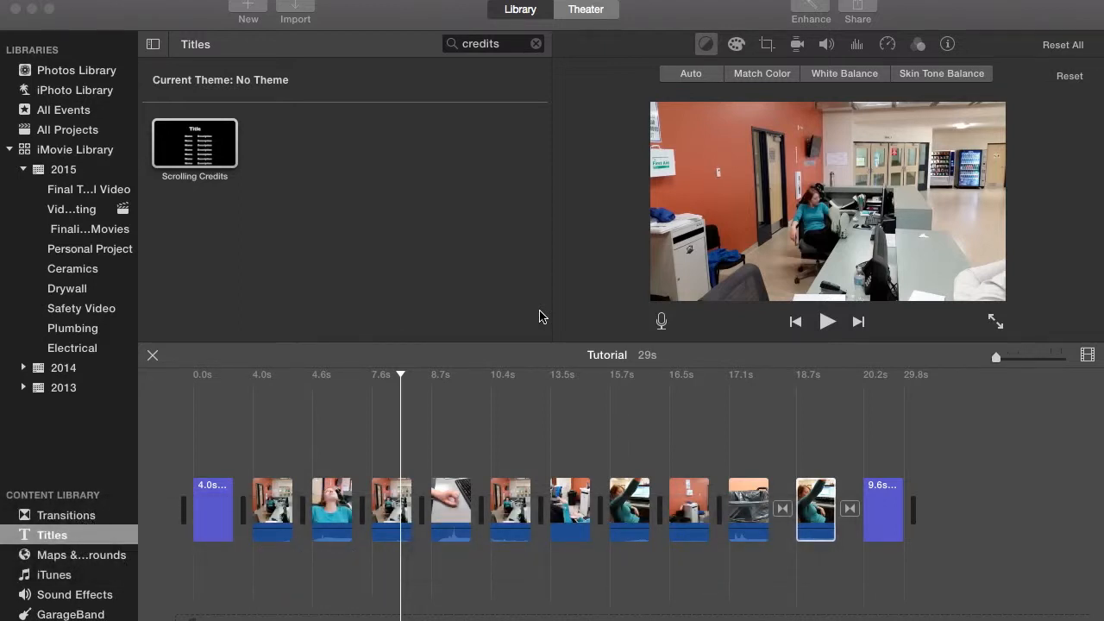
Step: Play the finished movie in full screen from the start of the opening title
left_click(192, 495)
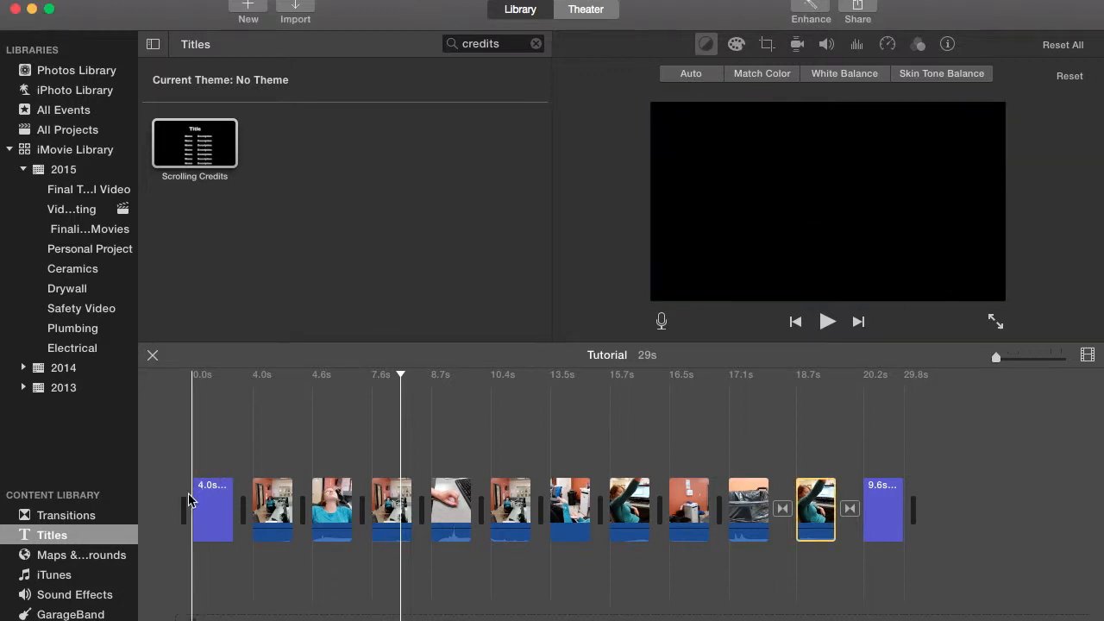
left_click(188, 499)
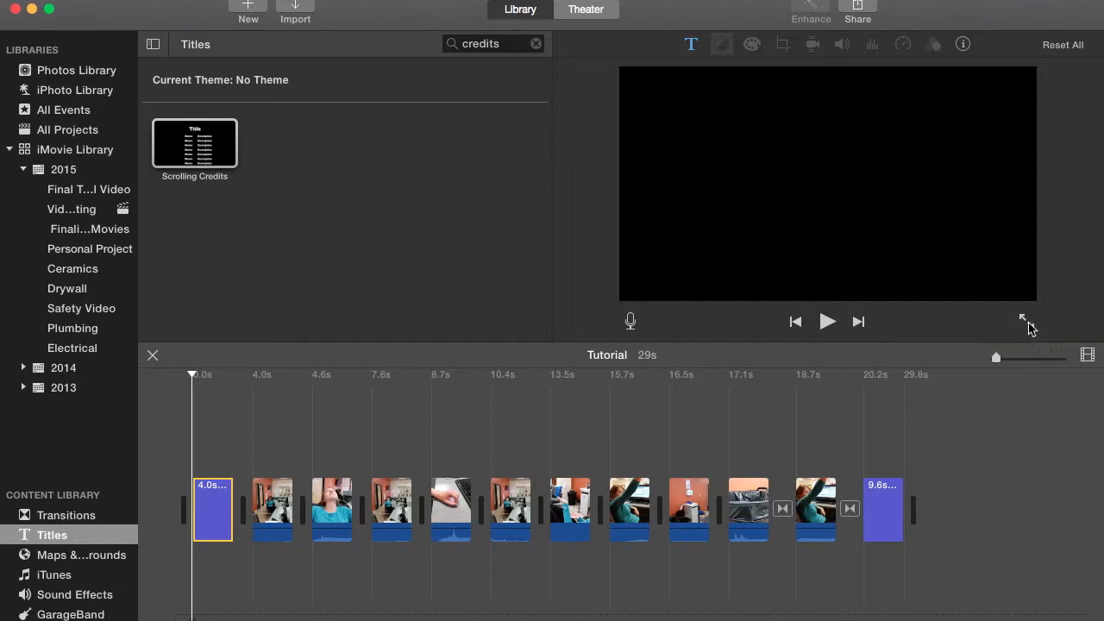
left_click(1026, 325)
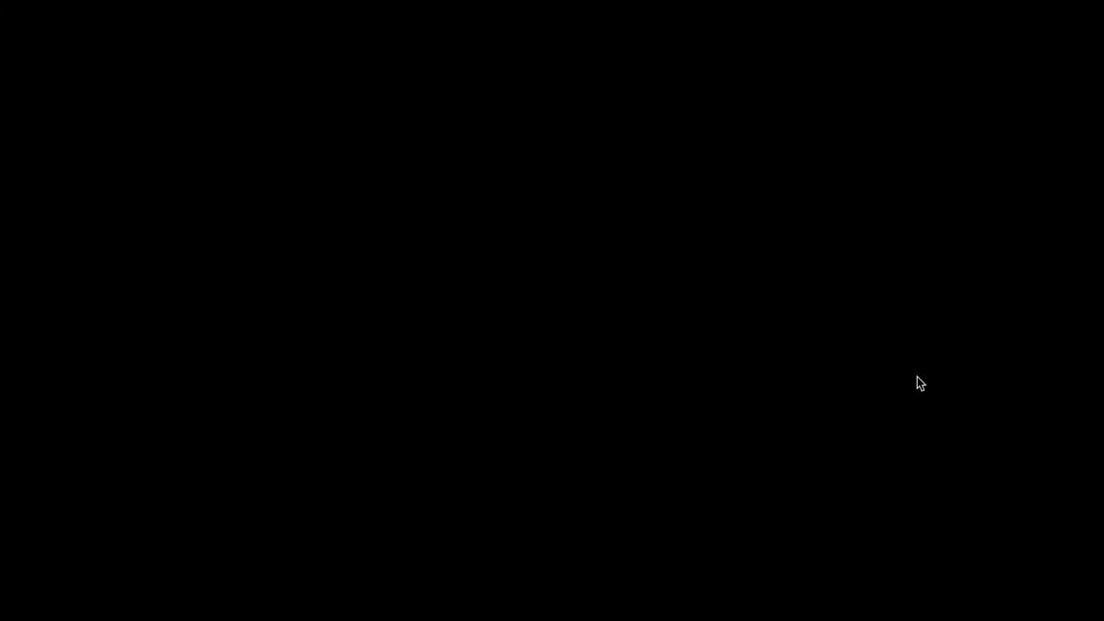
left_click(552, 576)
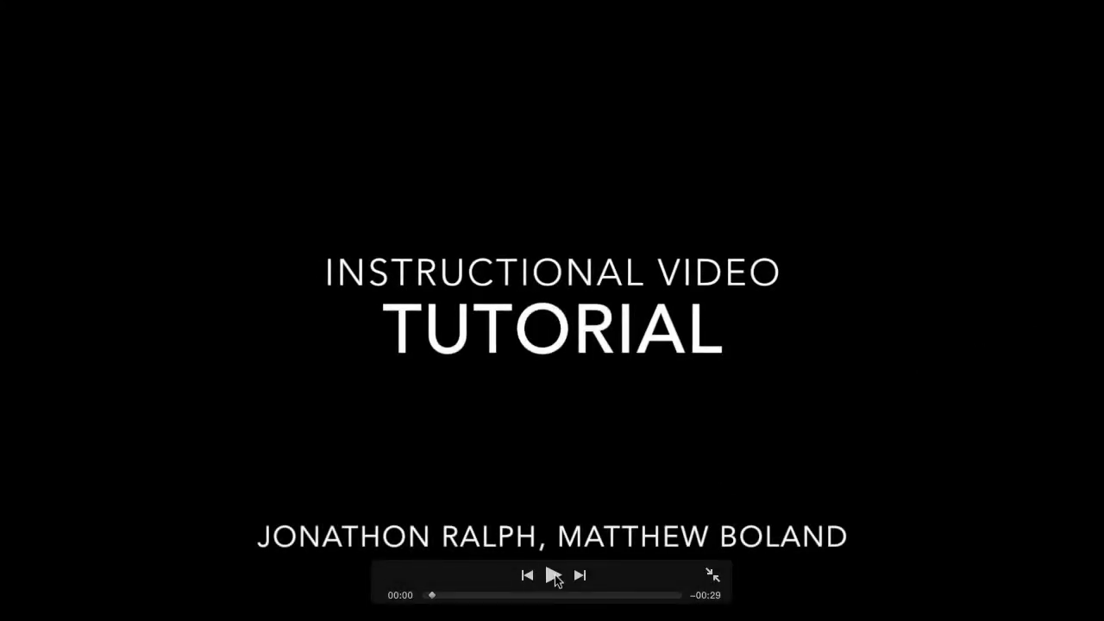
left_click(435, 601)
left_click_drag(436, 601, 412, 601)
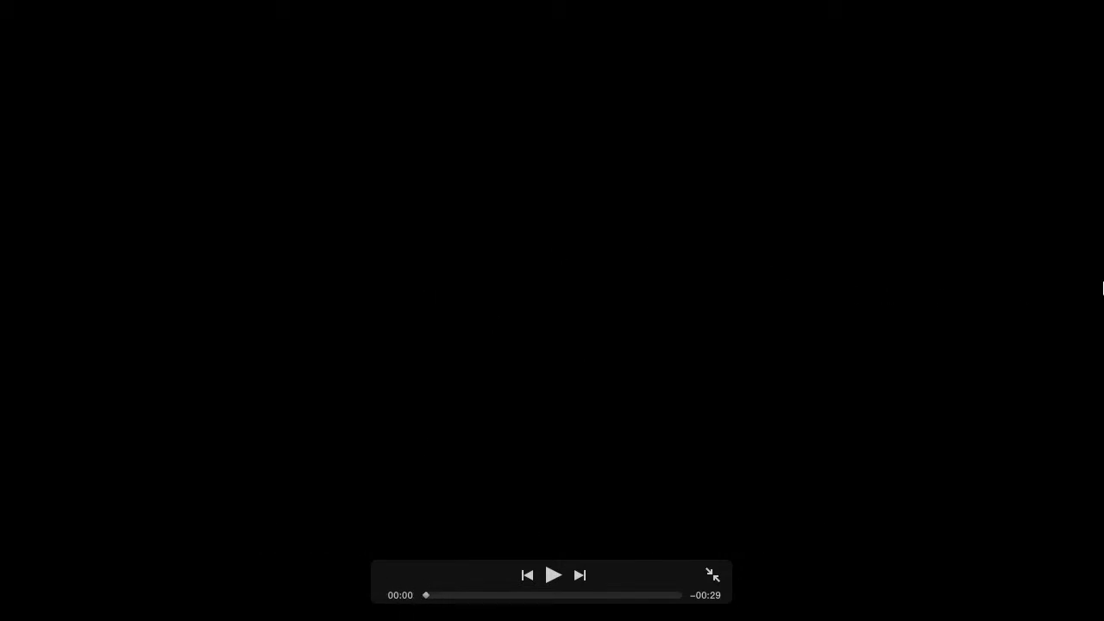
key("space")
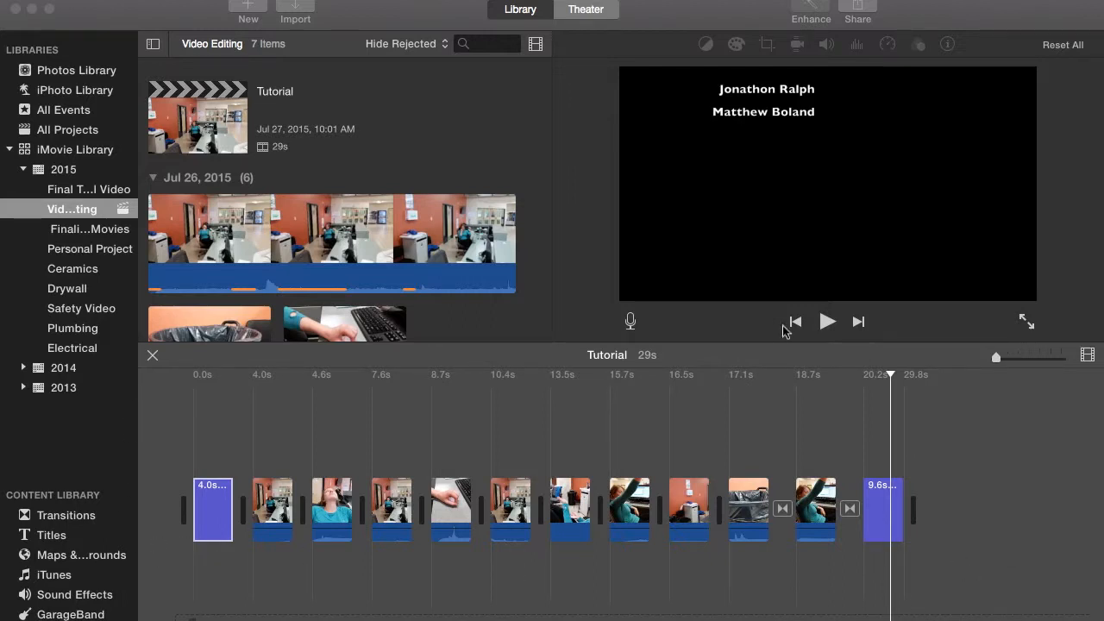
Step: Examine the YouTube sharing settings for the Tutorial movie and leave them without publishing
left_click(863, 13)
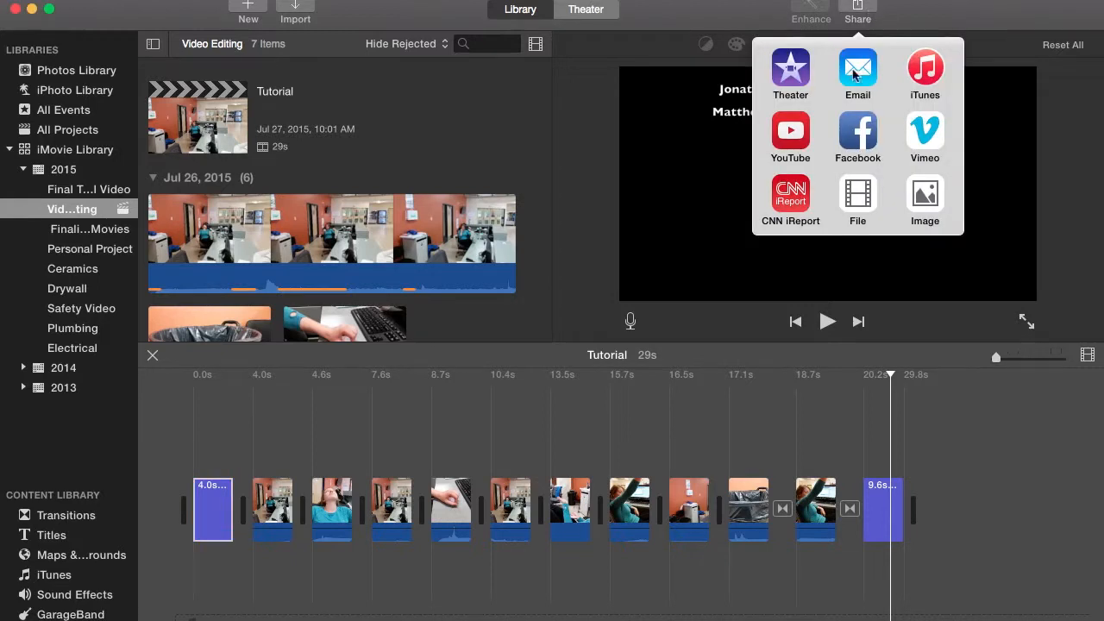
left_click(795, 136)
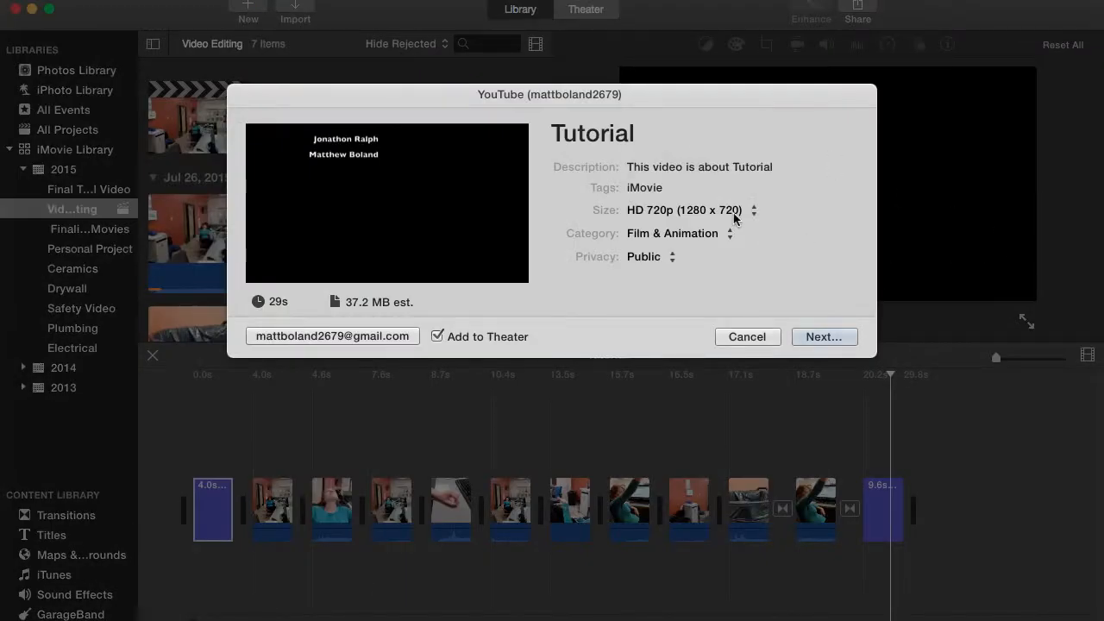
left_click(688, 164)
left_click(774, 339)
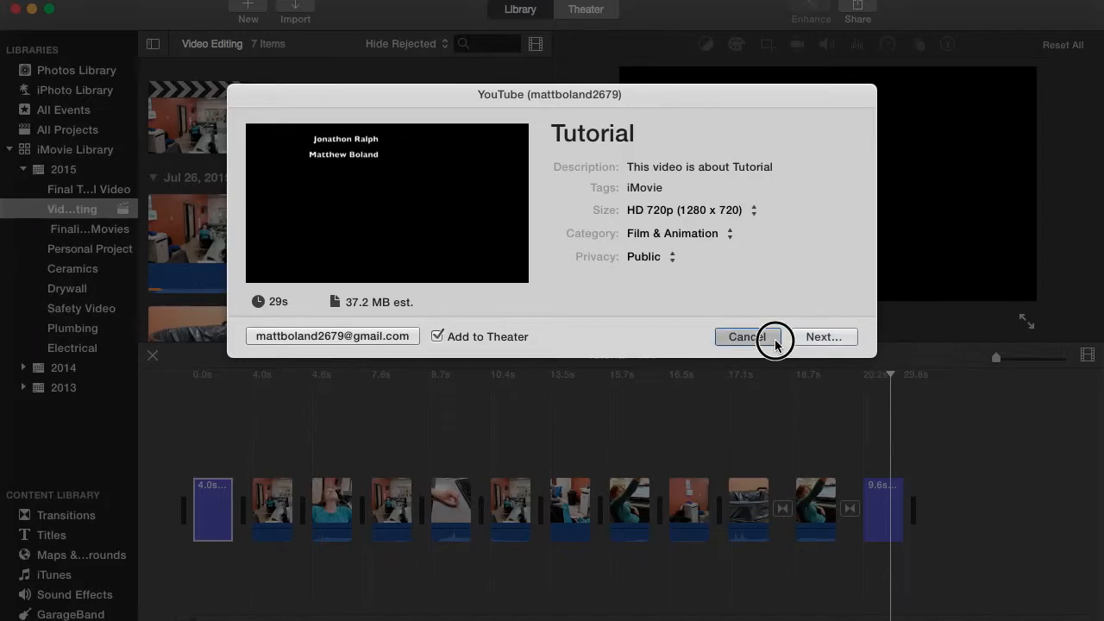